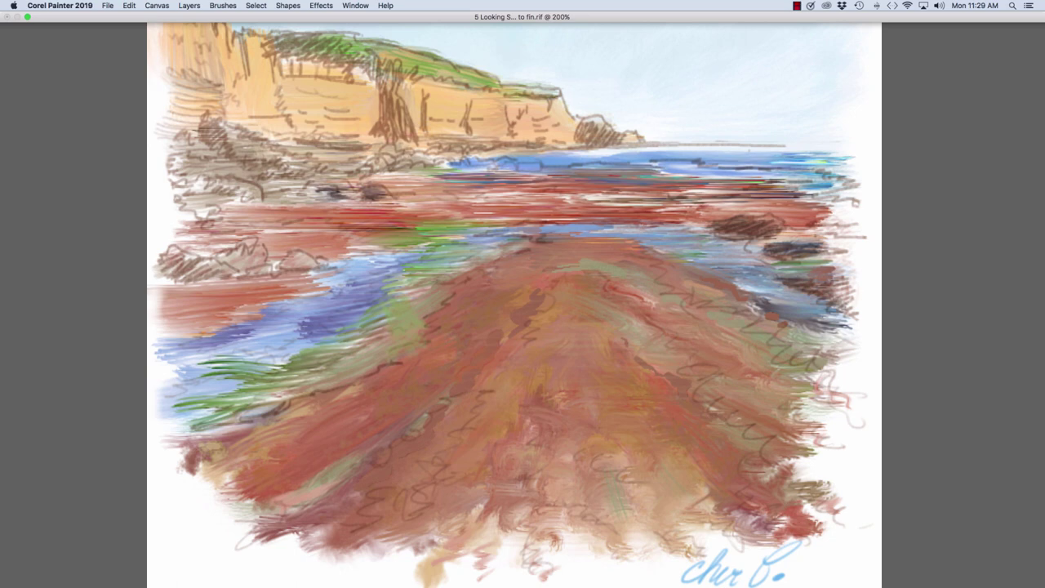
Load the Default palette layout and turn off the Palette Drawer option for the Color and Layers palette.
click(356, 6)
mouse_move(367, 73)
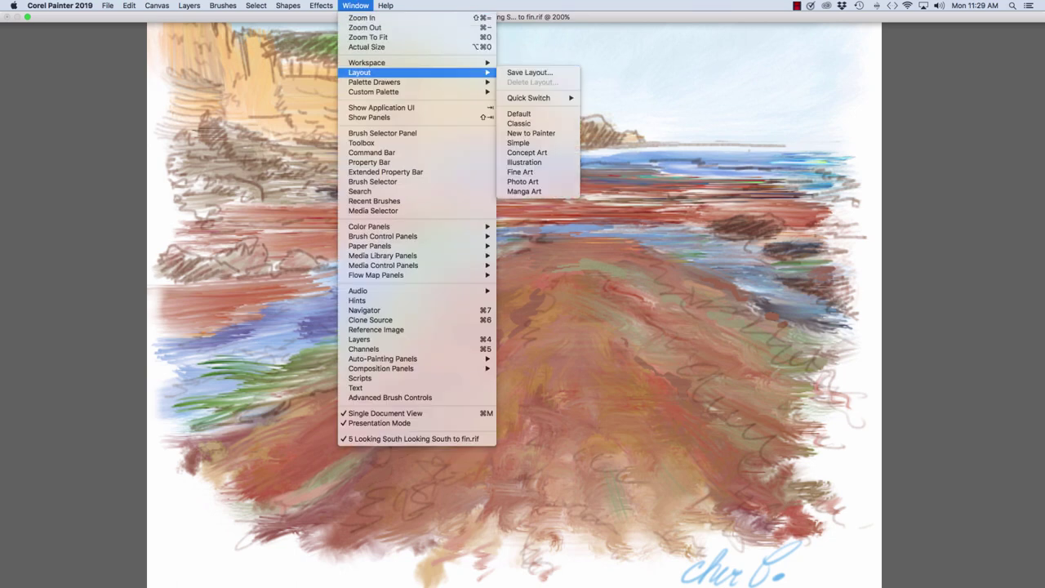
click(523, 114)
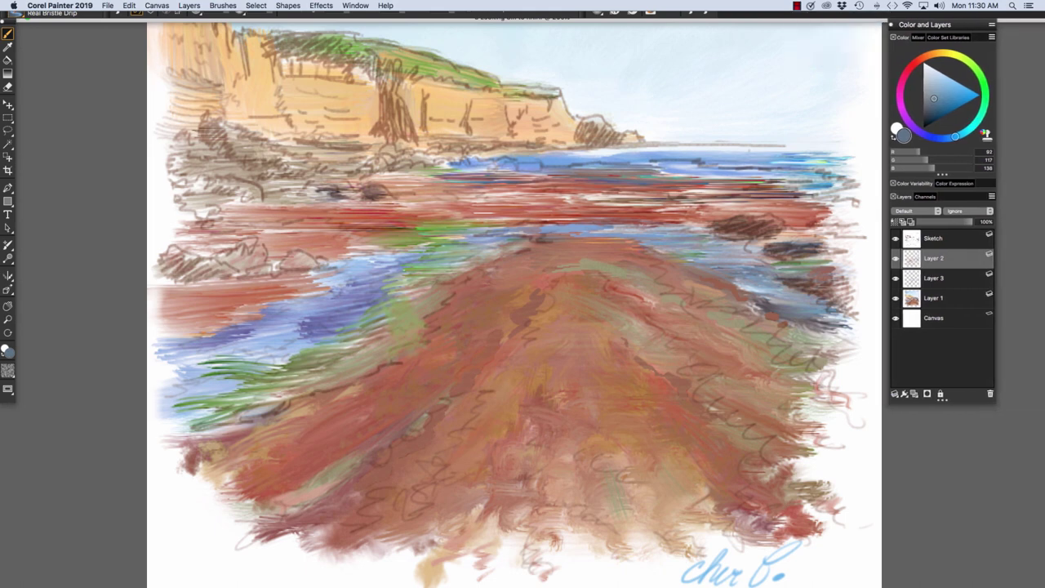
click(991, 25)
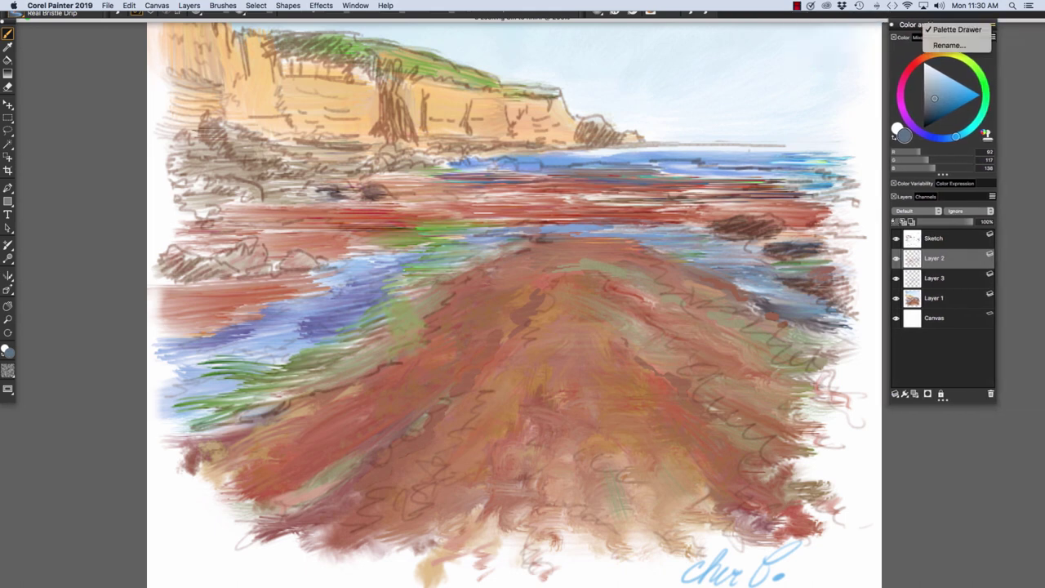
click(955, 30)
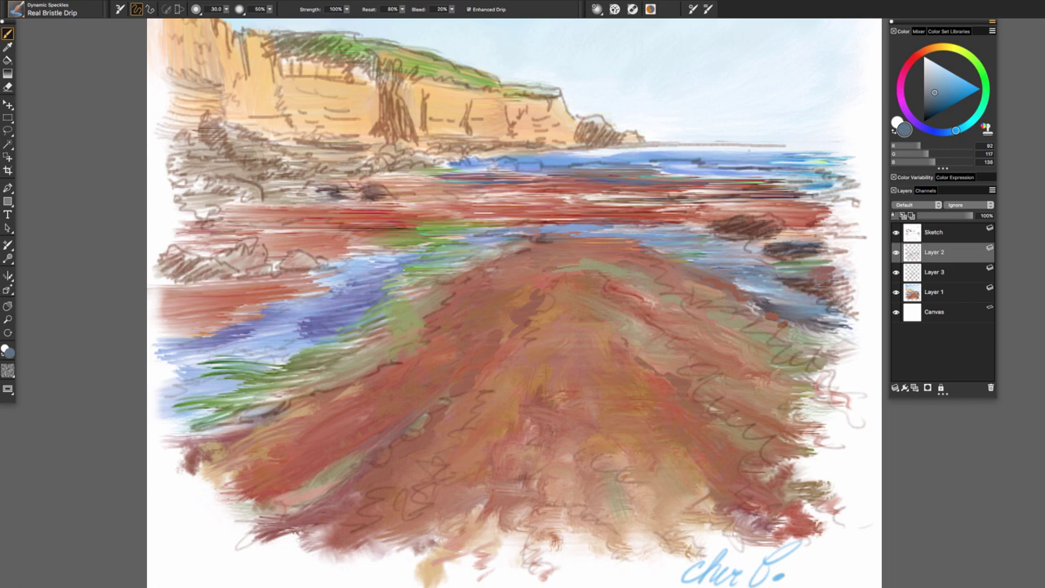
Detach the Color panel from the Color and Layers palette and dock it back in its original place.
drag(902, 31, 763, 46)
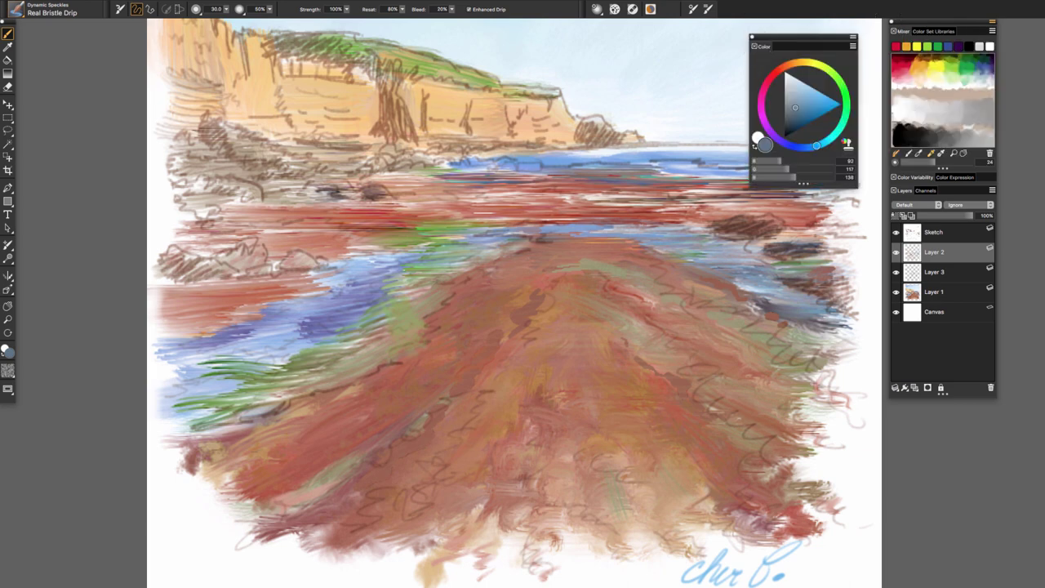
drag(768, 46, 895, 31)
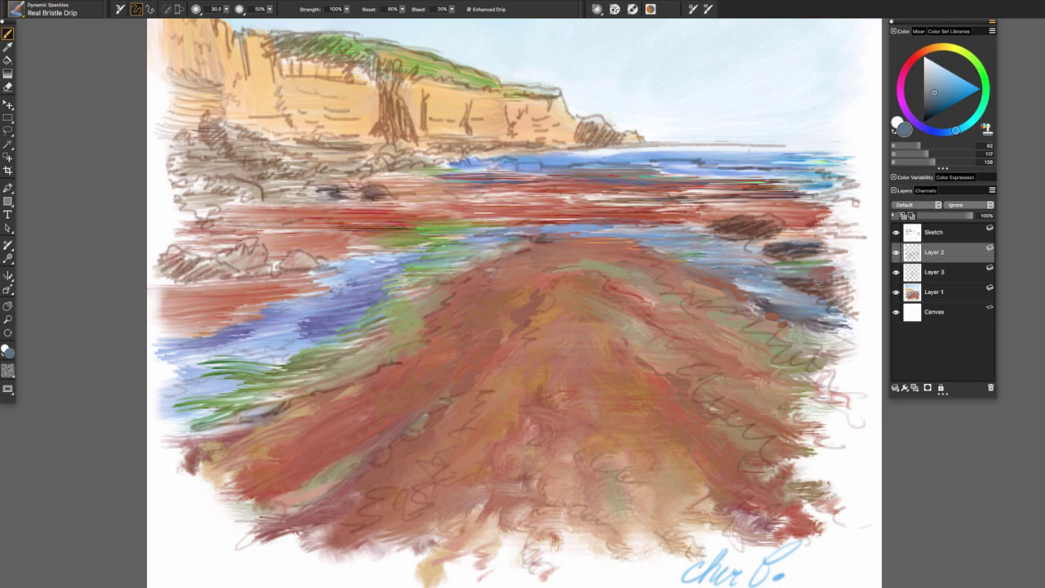
Look through the palette and Color panel options, and view the Mixer and Color Set Libraries before returning to Color.
click(991, 22)
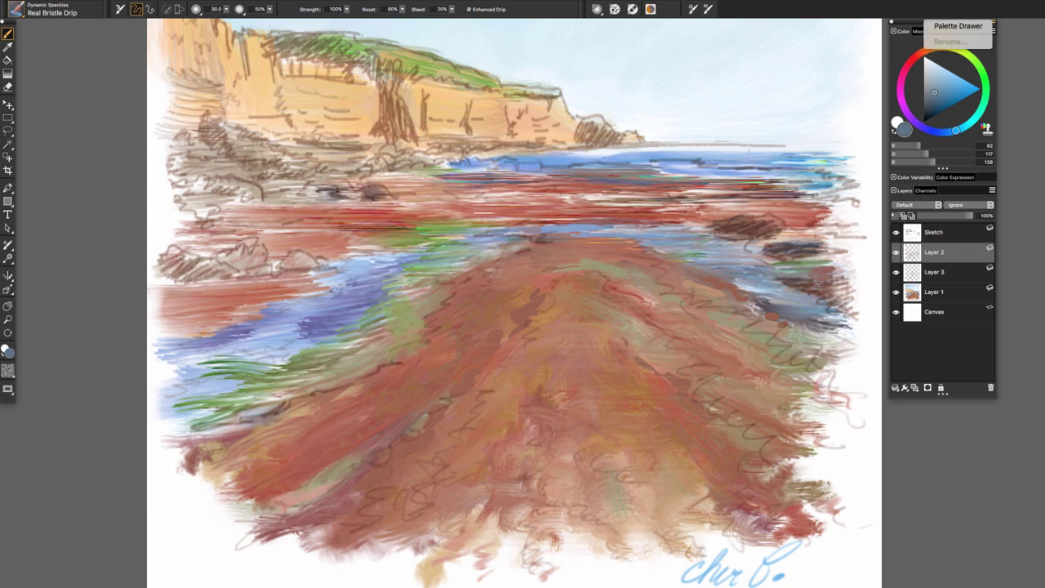
key(Escape)
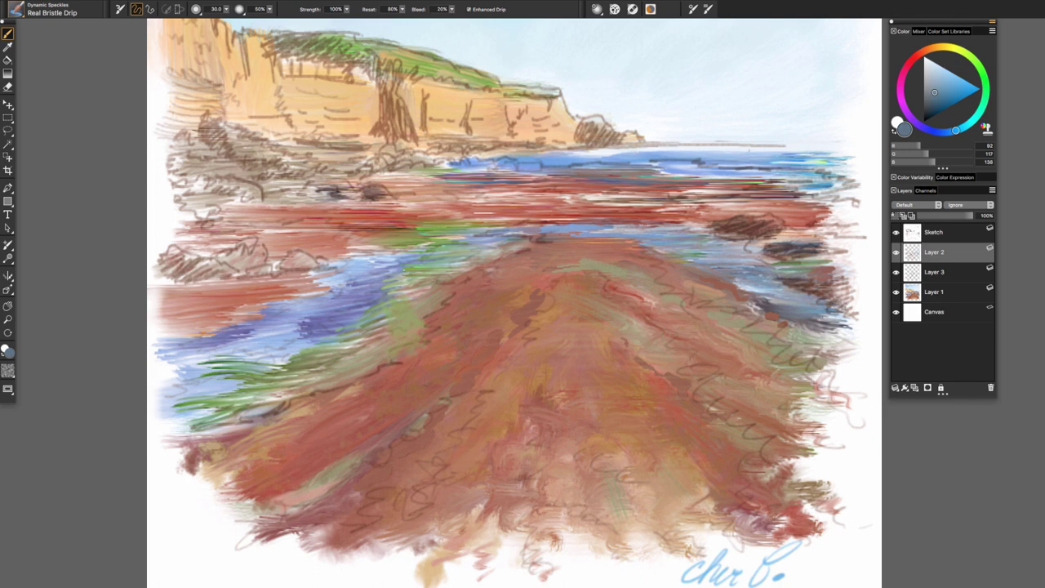
click(991, 32)
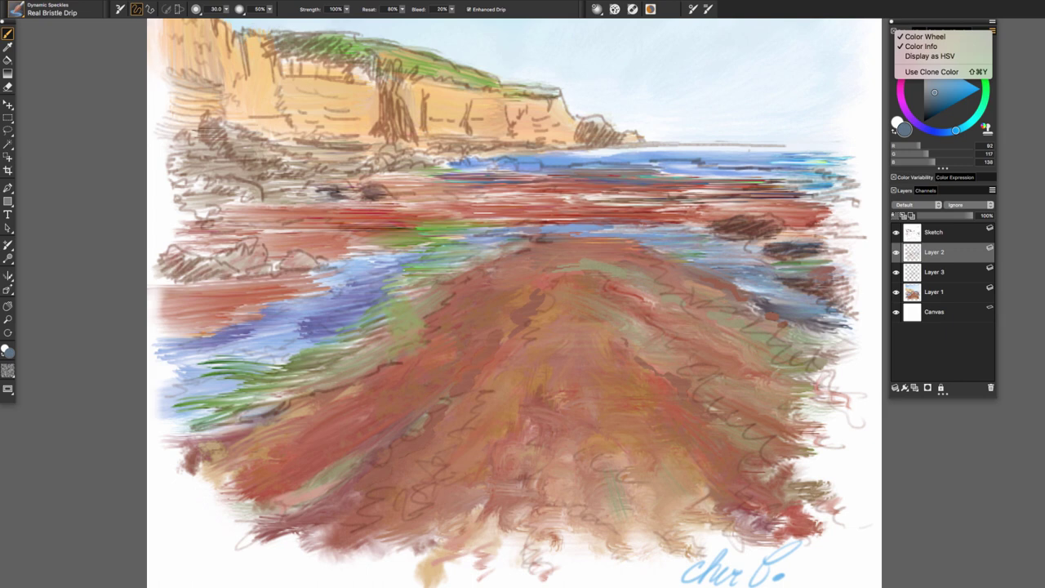
click(920, 31)
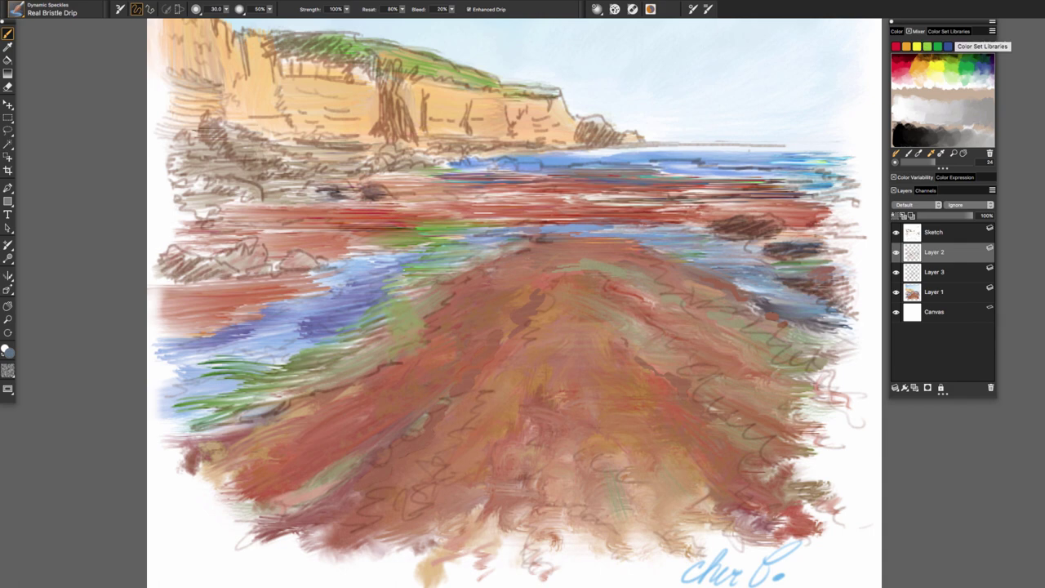
click(949, 31)
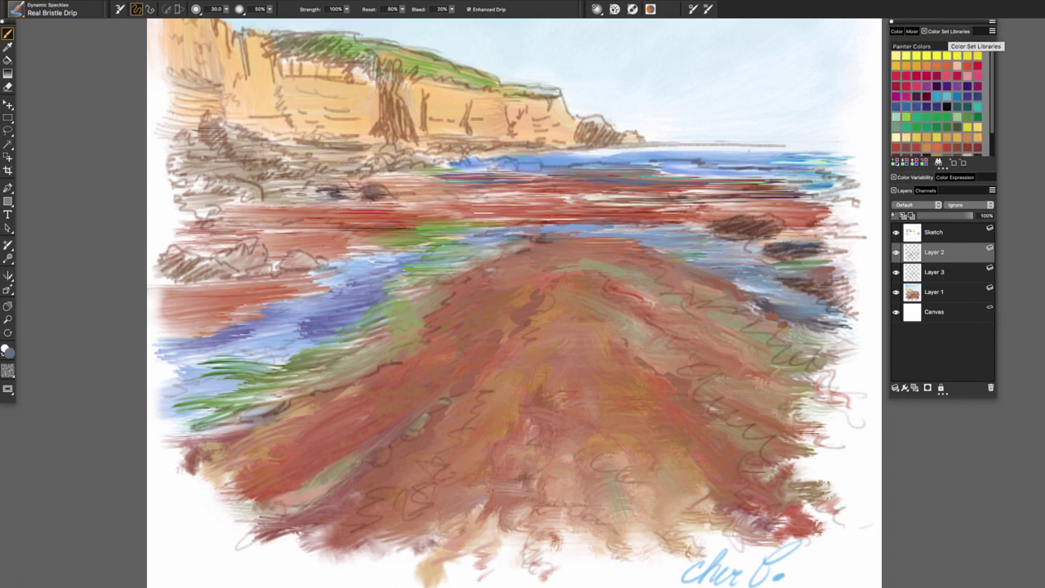
click(898, 31)
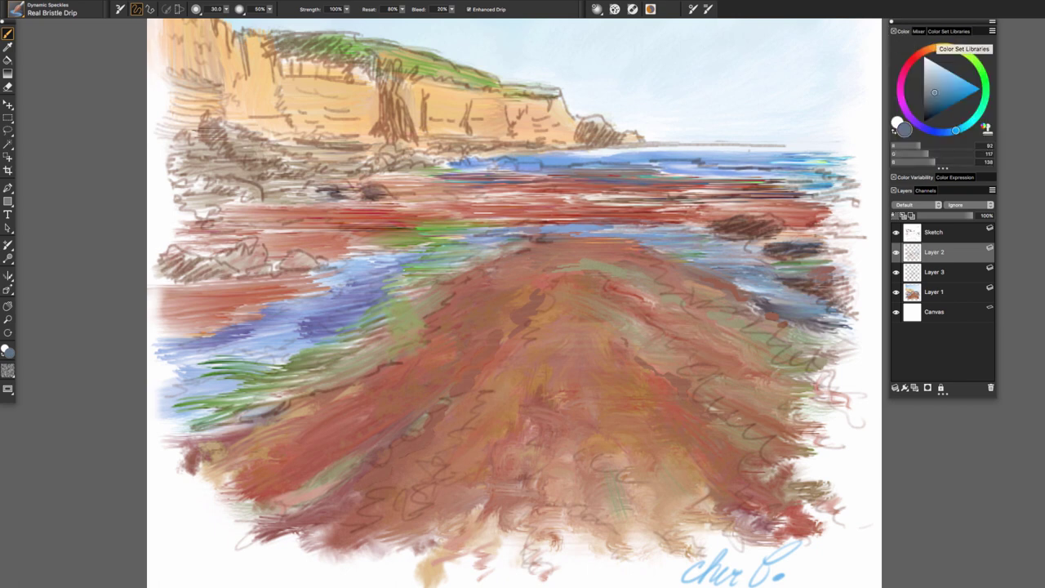
Detach the Color panel as a floating palette over the canvas and widen it slightly.
drag(902, 31, 760, 44)
drag(801, 196, 855, 198)
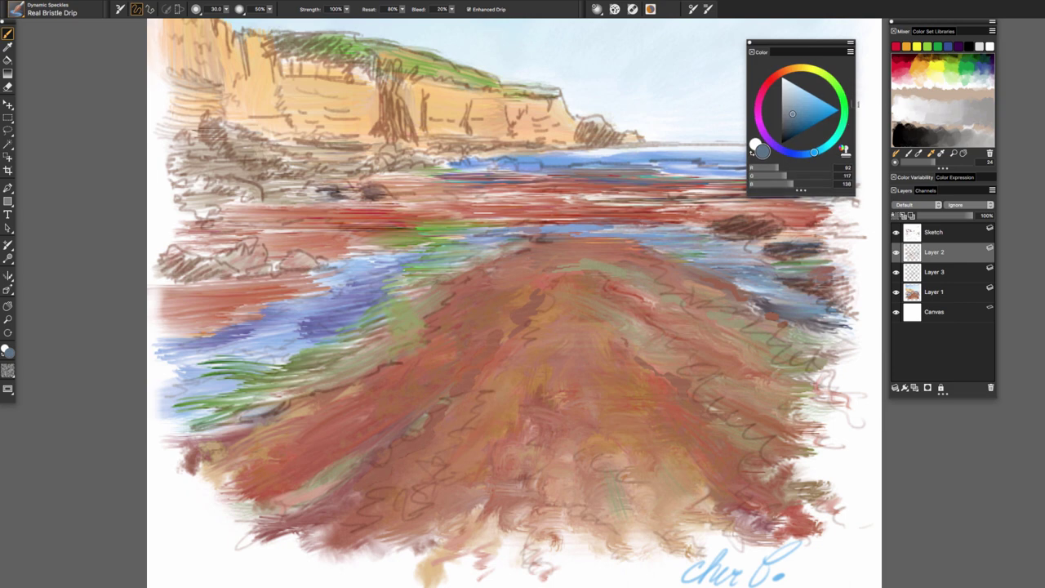
drag(856, 197, 861, 196)
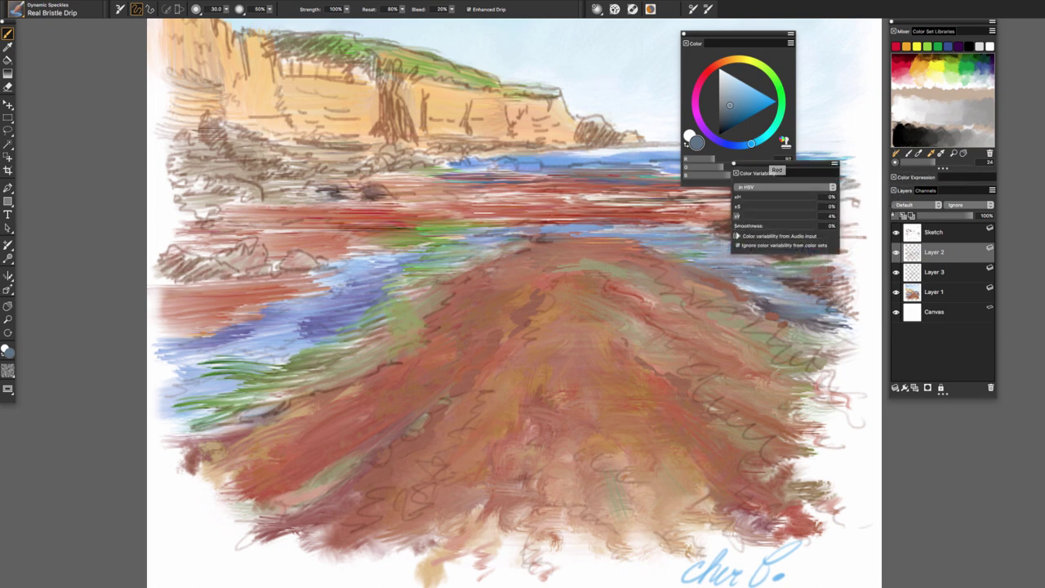
Group the floating Color Variability panel with the Color panel and switch the display between the two.
drag(768, 174, 729, 236)
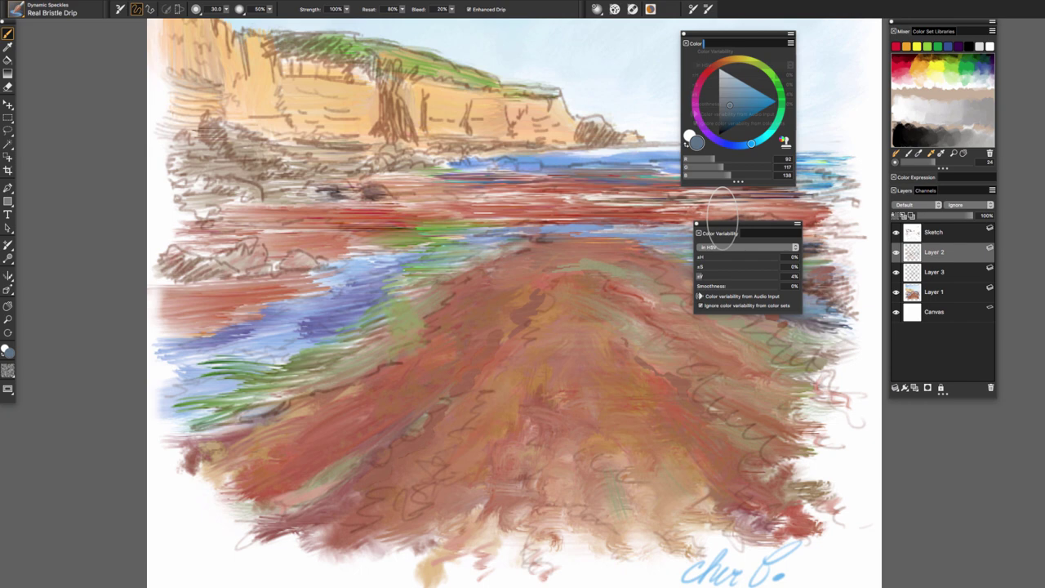
drag(714, 51, 714, 45)
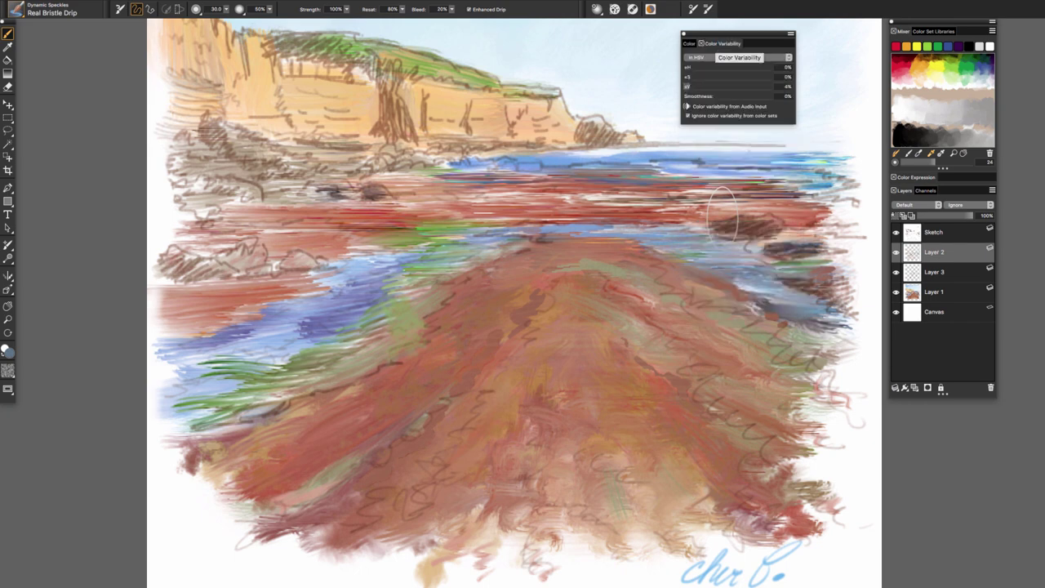
click(694, 43)
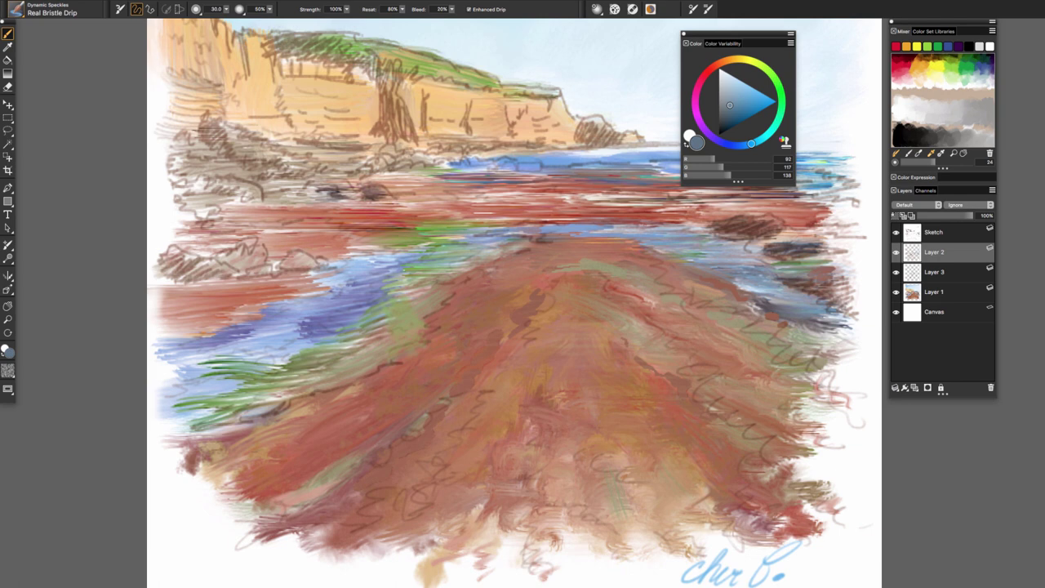
click(723, 43)
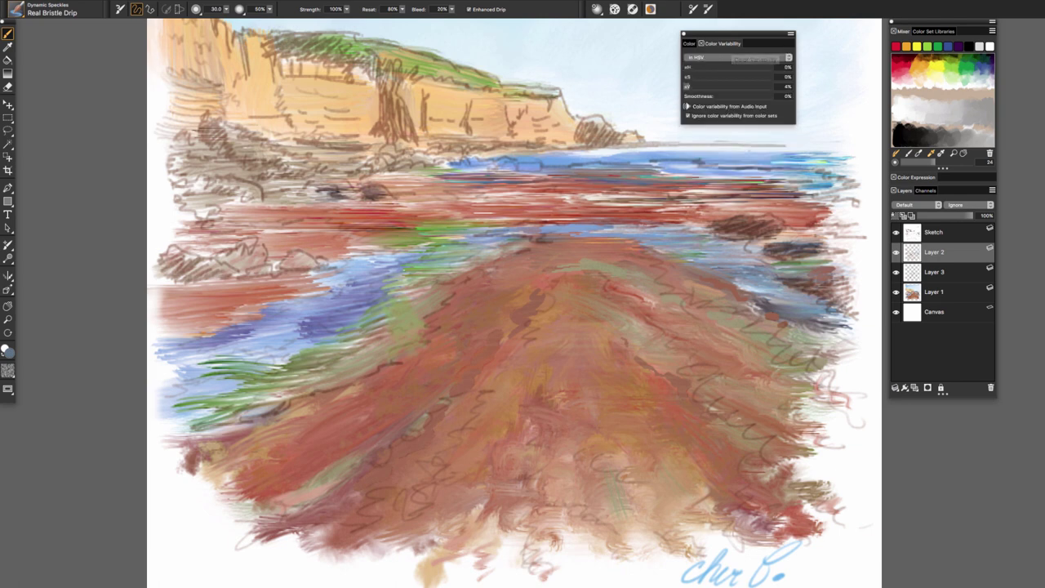
click(689, 43)
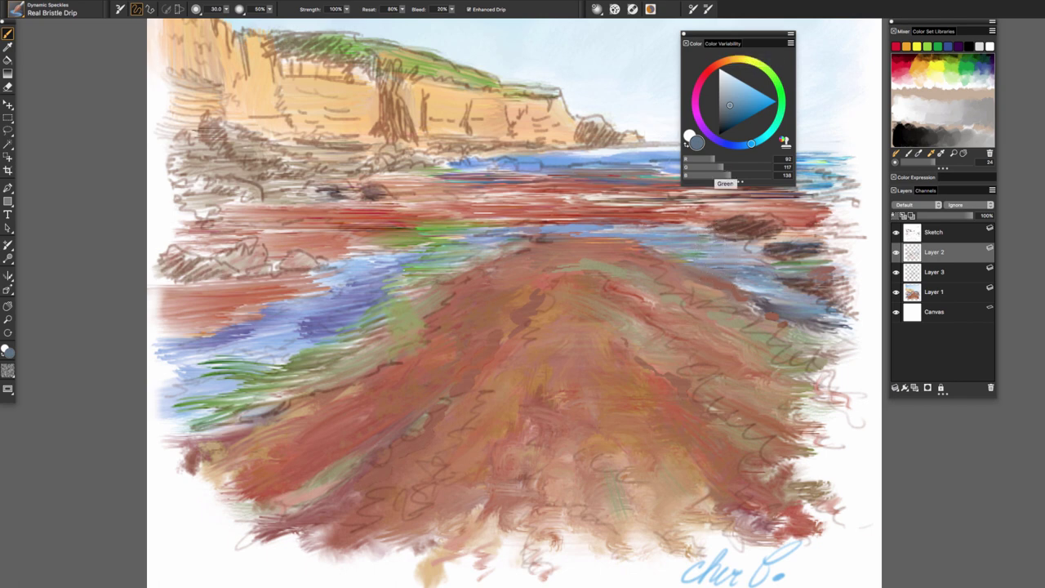
click(723, 43)
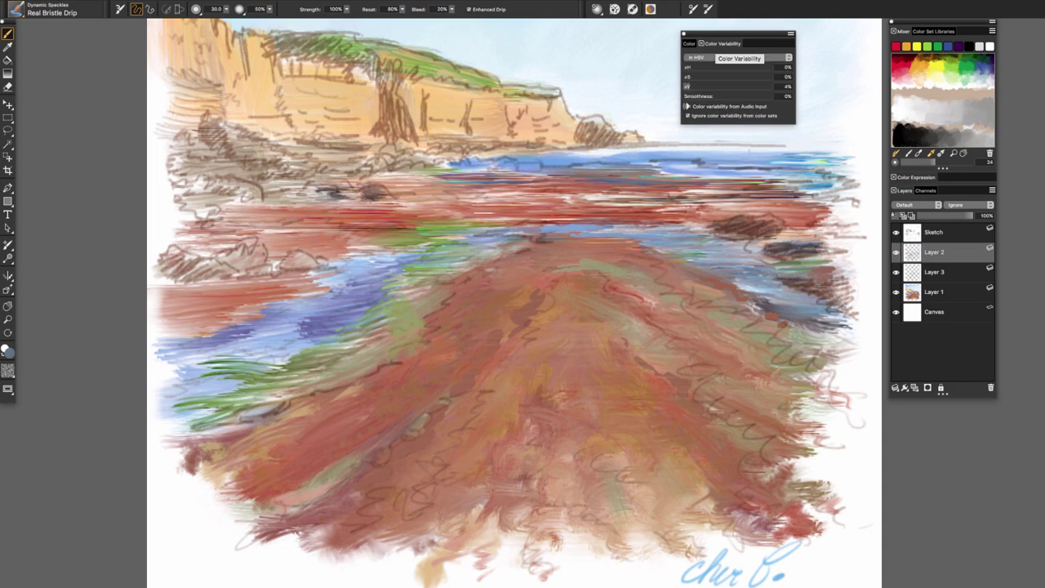
Reorder the grouped panels to put Color Variability ahead of Color, and move Color back to first place.
drag(722, 44, 691, 45)
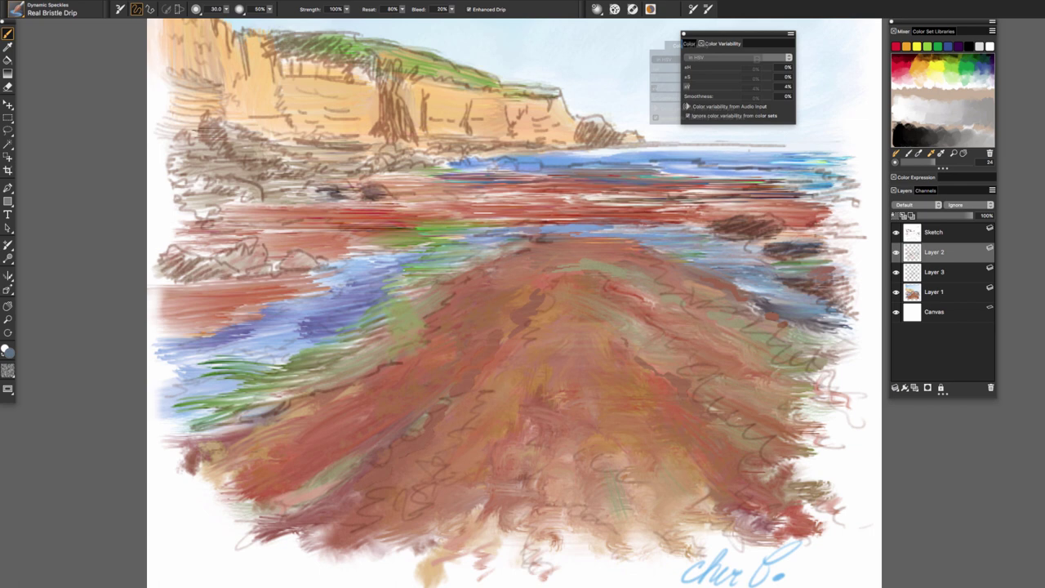
drag(691, 45, 691, 45)
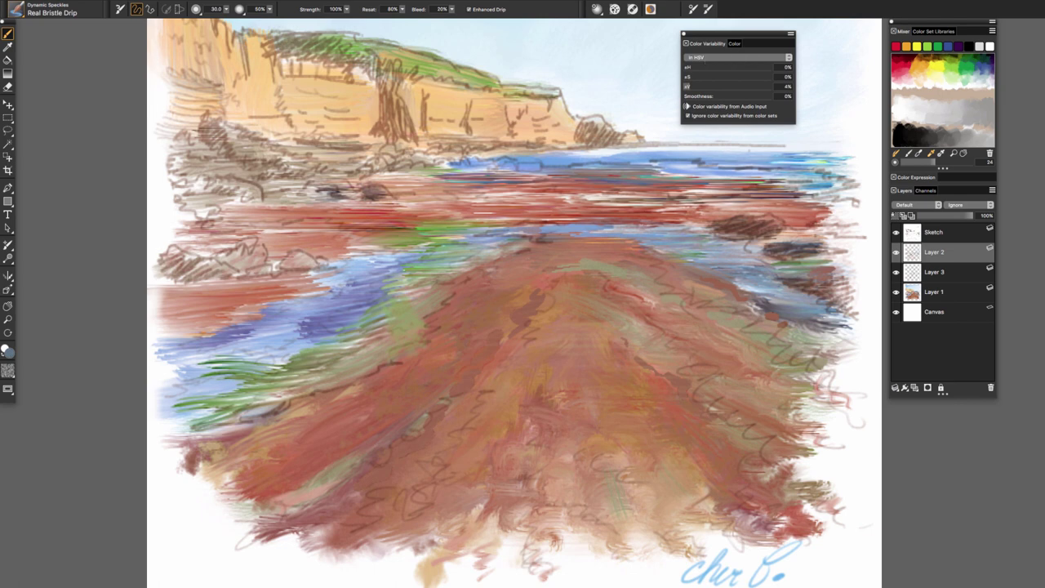
click(734, 43)
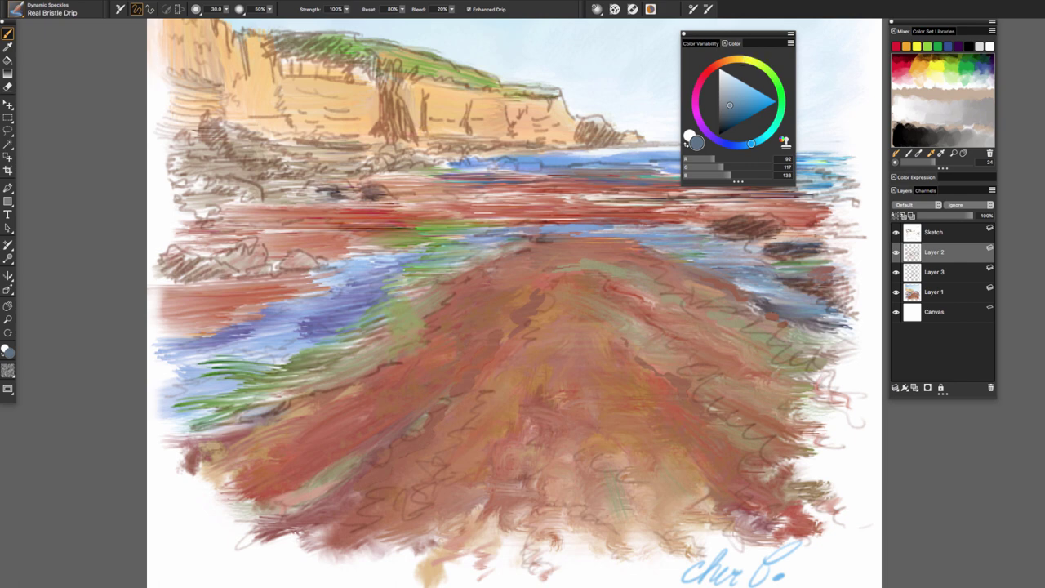
drag(734, 43, 692, 44)
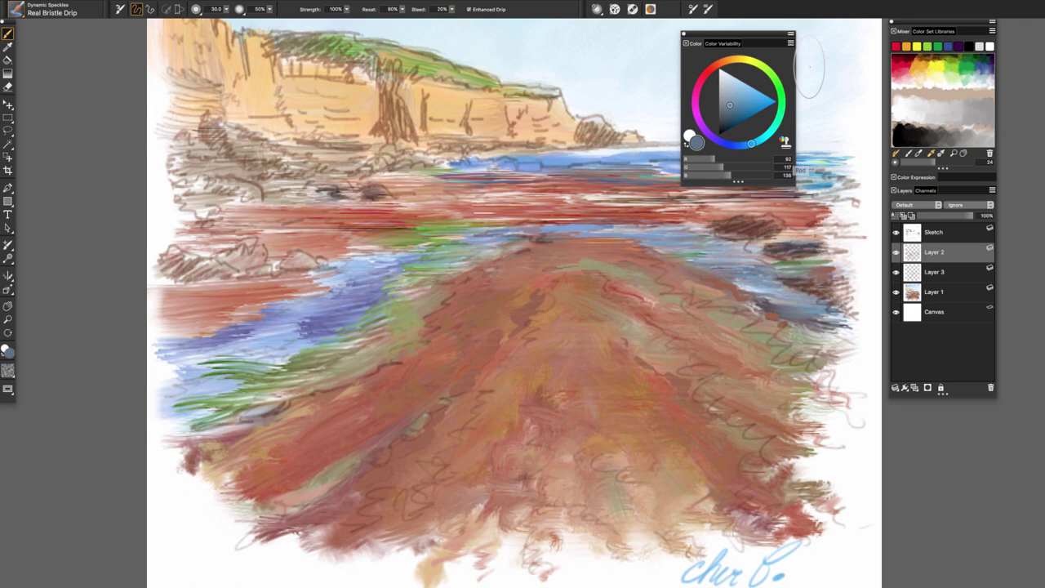
Move Color Variability out of the floating Color palette into the Color and Layers palette, and display Color Expression there.
click(730, 44)
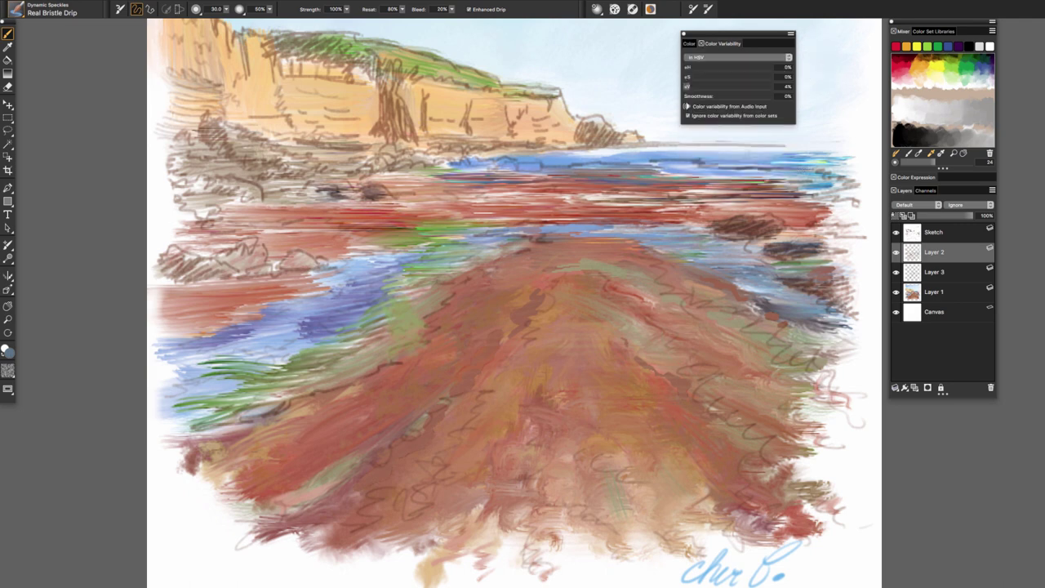
drag(739, 176, 741, 195)
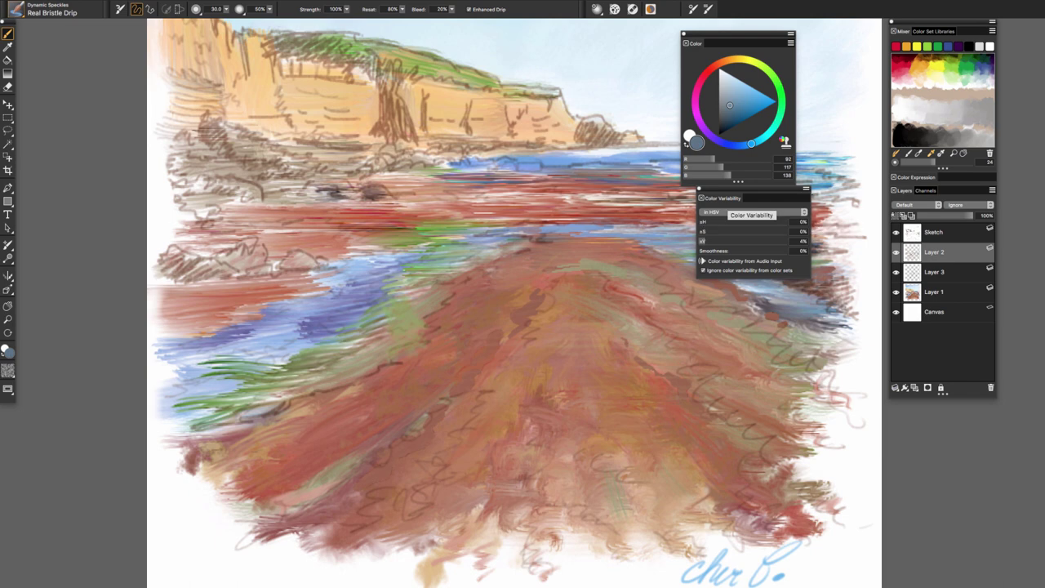
drag(717, 198, 914, 180)
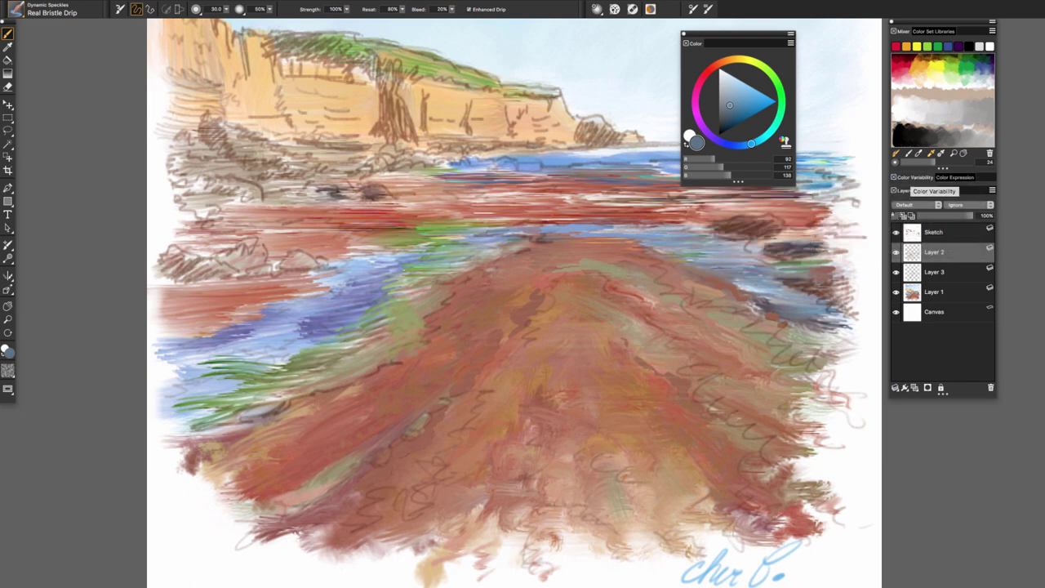
click(953, 177)
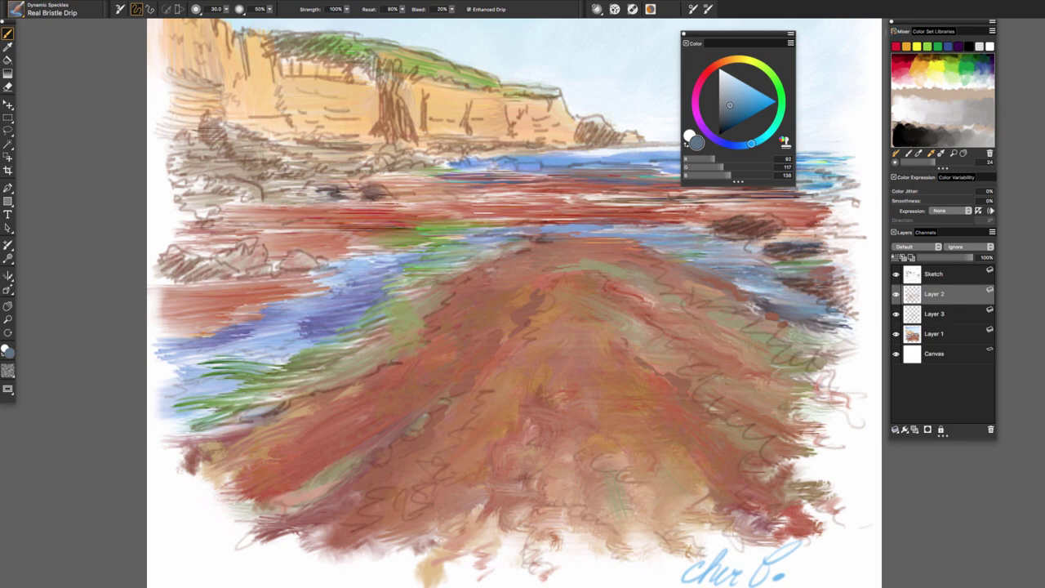
Hide the interface to review the available panel categories, and show the application interface again.
key(Tab)
click(355, 6)
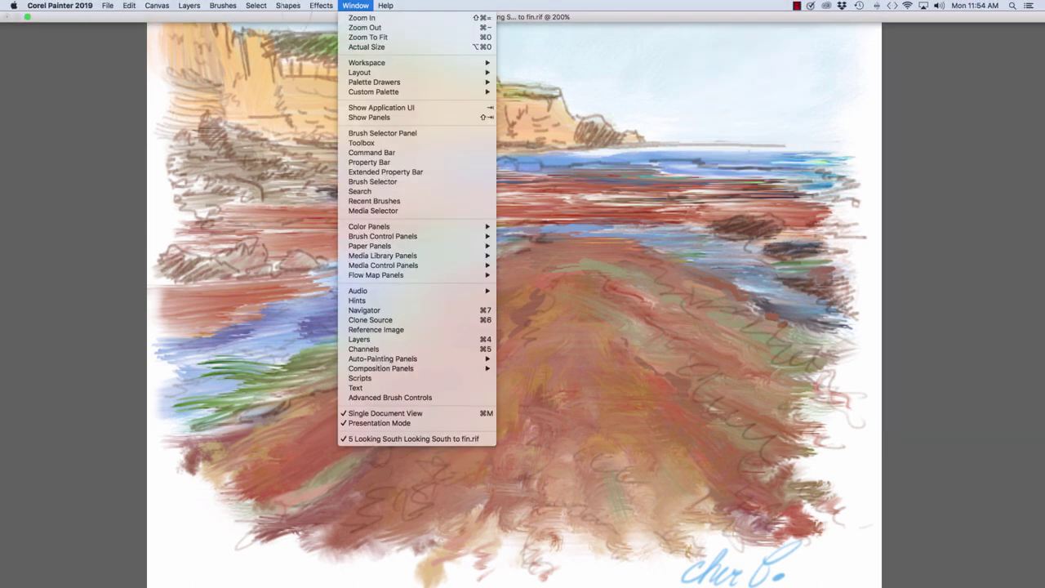
mouse_move(375, 226)
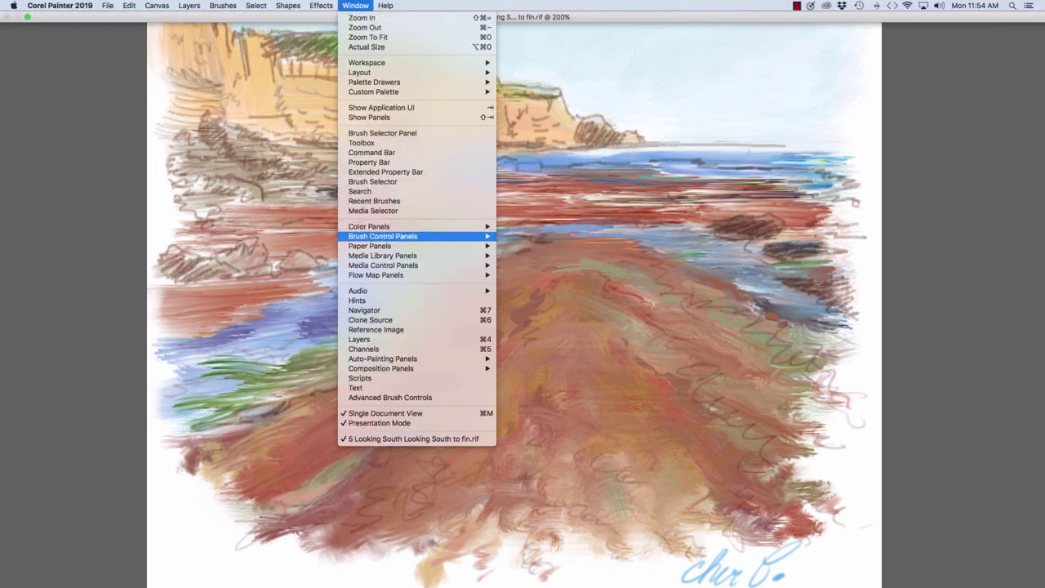
mouse_move(382, 236)
mouse_move(382, 256)
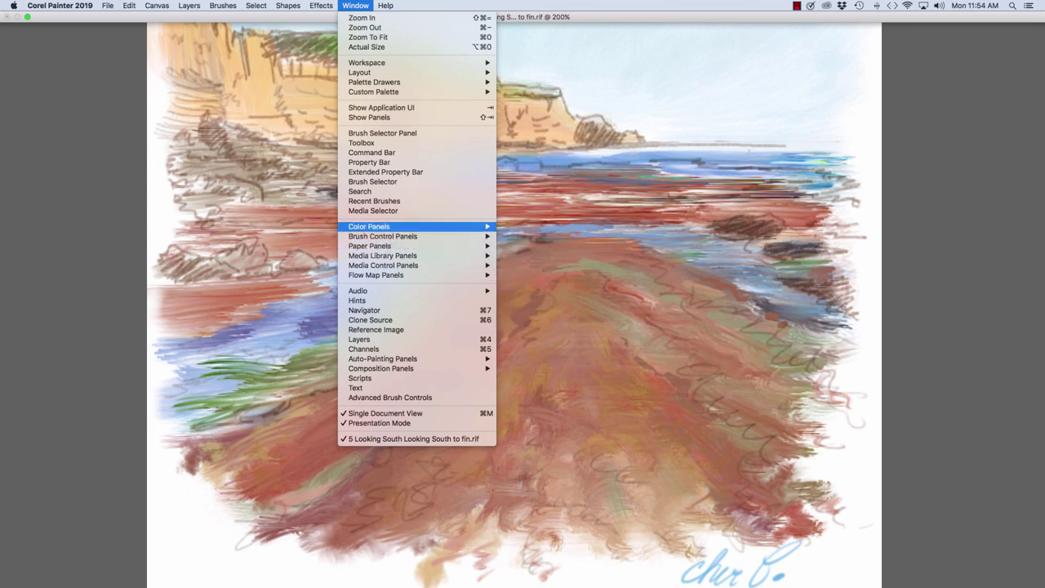
click(381, 107)
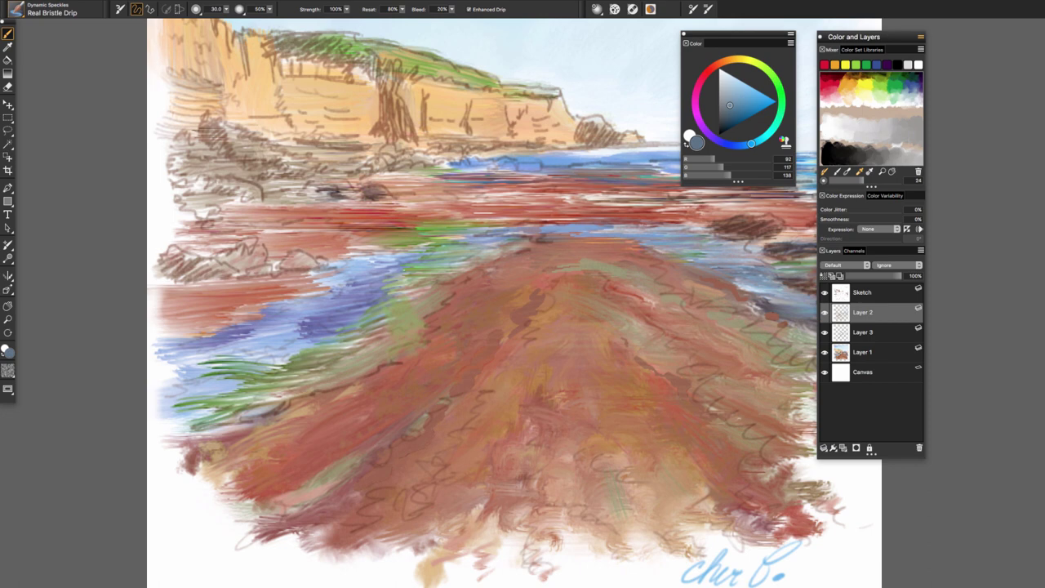
Collapse and re-expand both the floating Color panel and the Color and Layers palette.
double_click(700, 43)
double_click(701, 43)
double_click(854, 37)
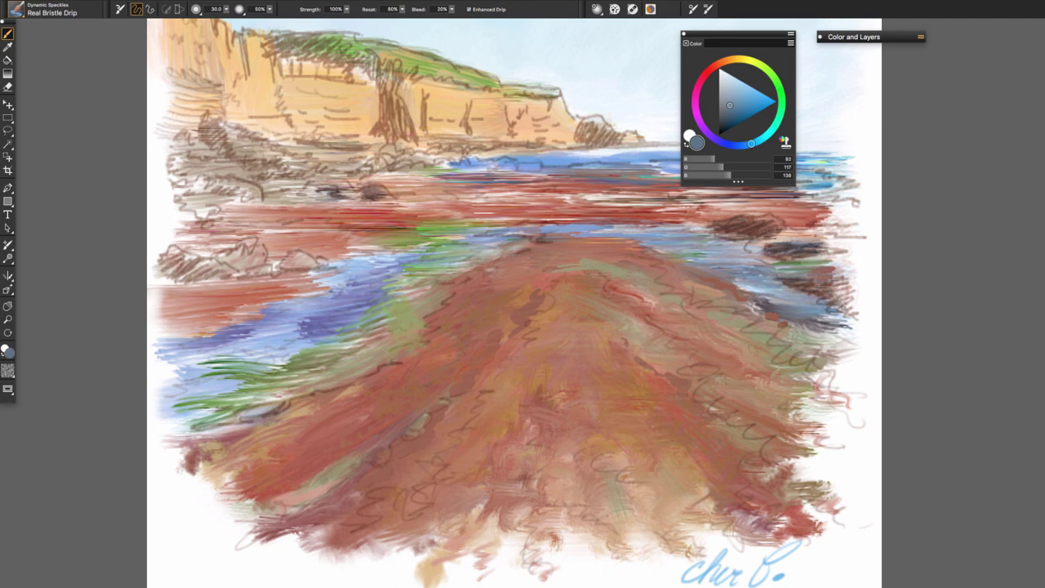
double_click(853, 37)
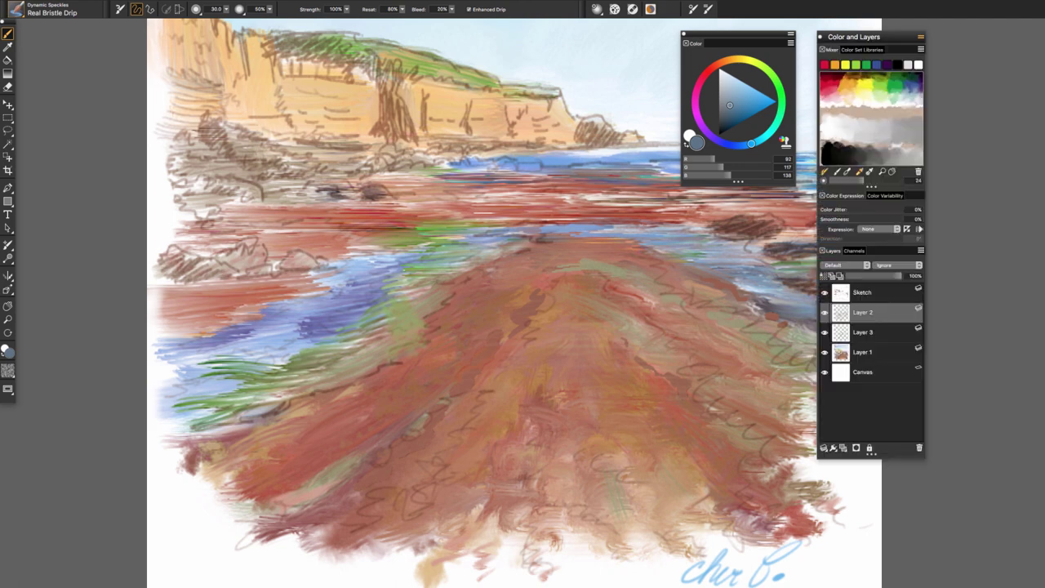
Move the floating Color palette up to sit directly beneath the property bar.
mouse_move(738, 35)
mouse_down()
mouse_move(740, 22)
mouse_move(741, 37)
mouse_up()
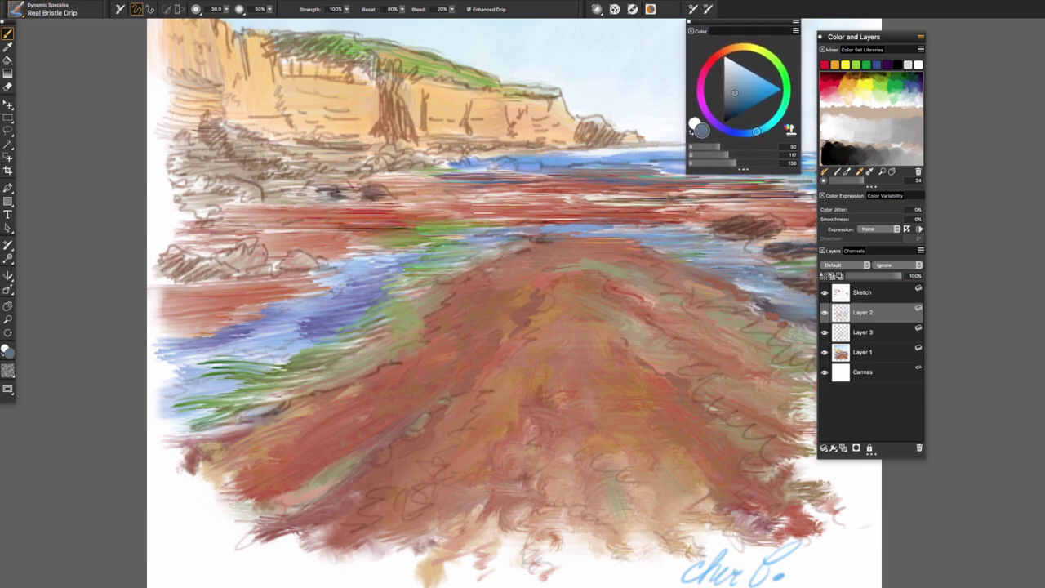
Move the Color and Layers palette to the workspace's upper-right corner and group the floating Color panel into it ahead of Mixer.
drag(854, 37, 961, 25)
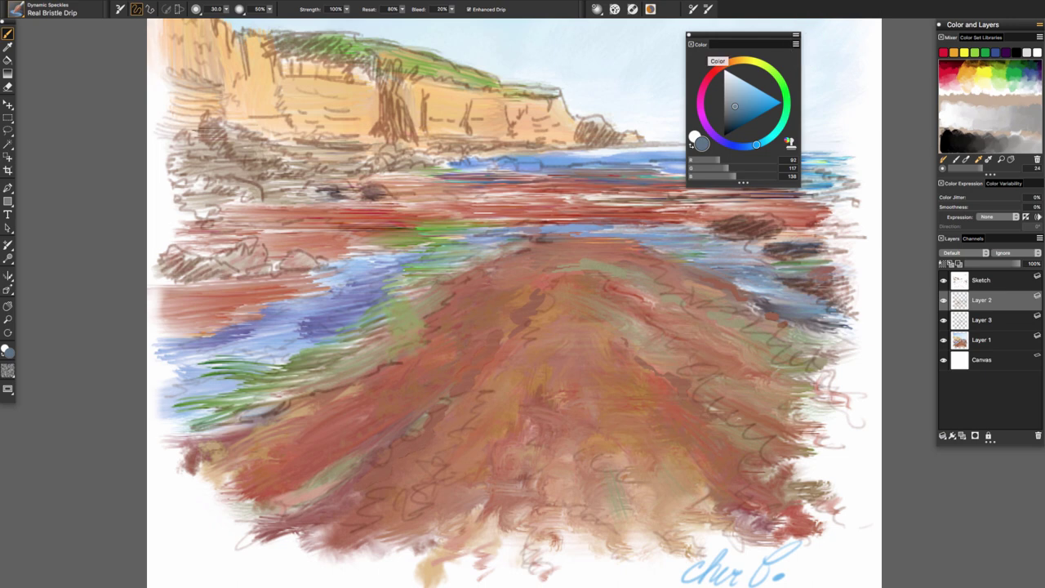
drag(700, 44, 952, 38)
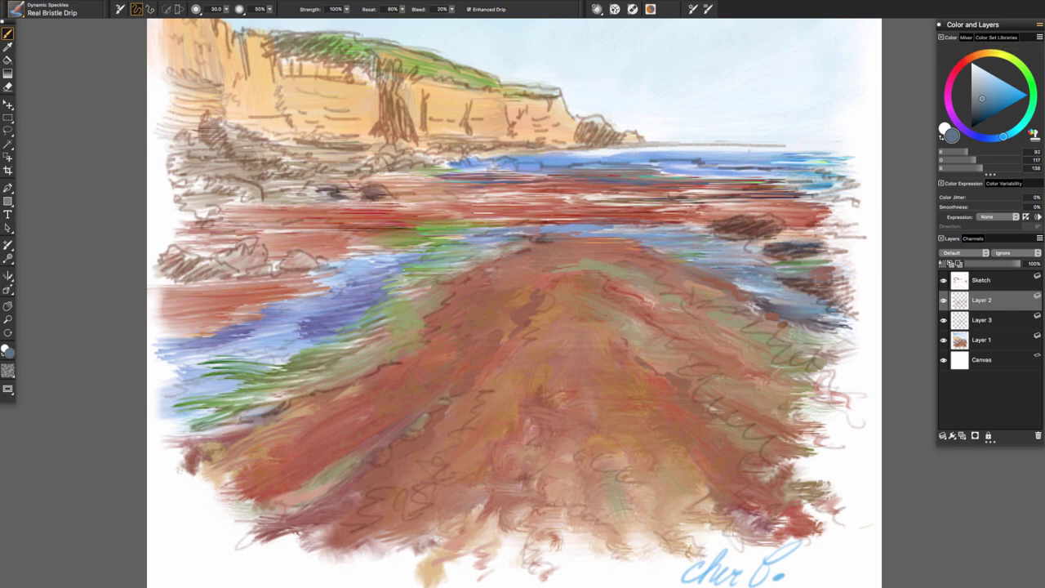
click(1039, 24)
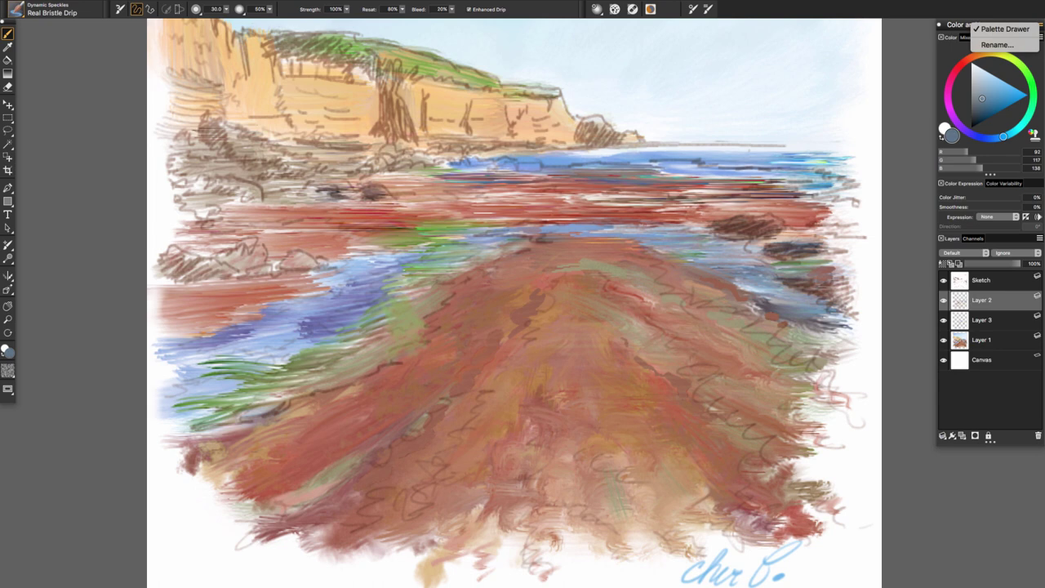
click(884, 331)
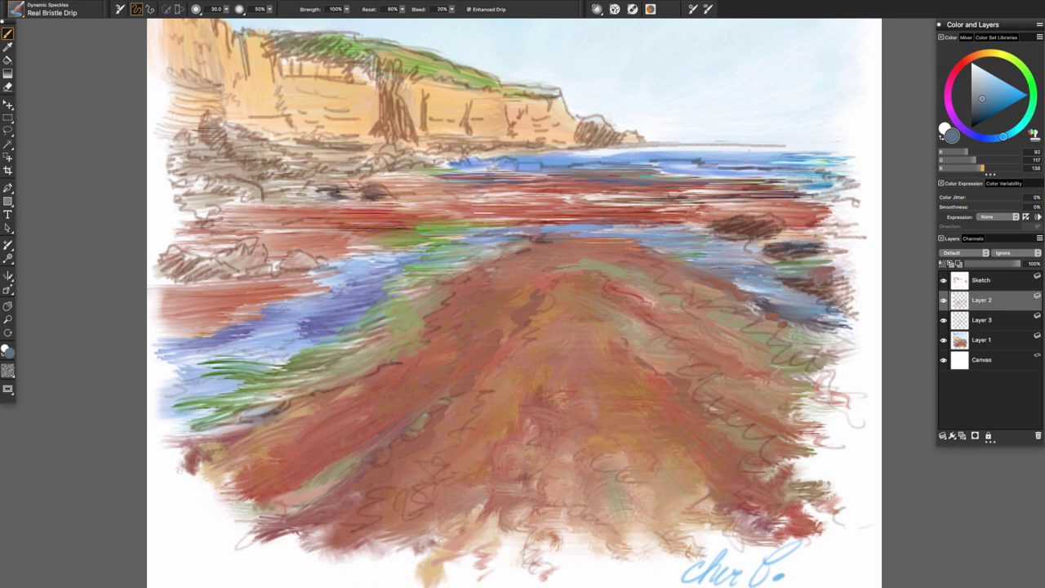
Detach Color, Color Expression and Color Variability from the Color and Layers palette and group the three in one floating palette.
drag(950, 37, 646, 52)
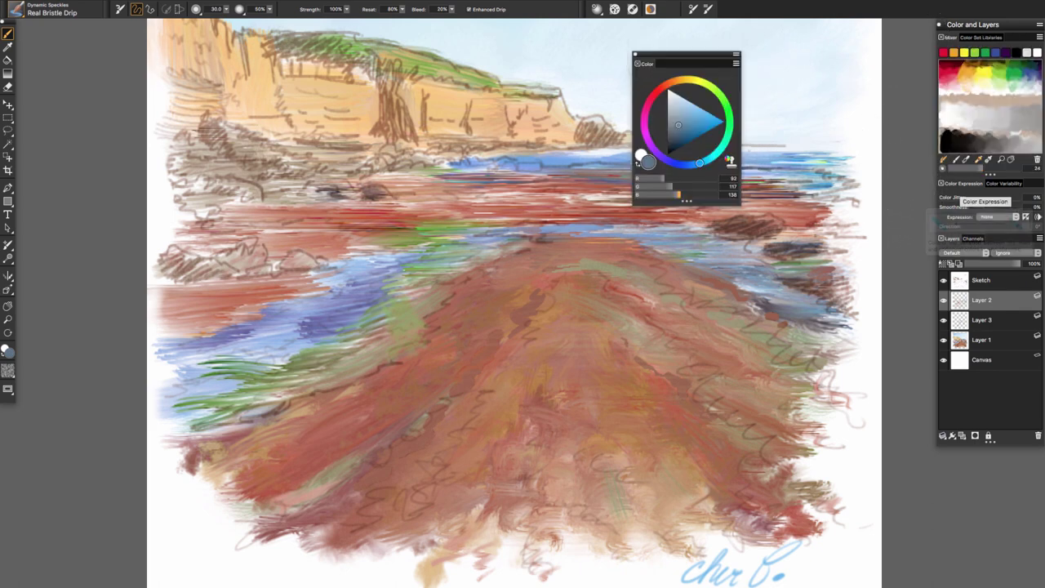
drag(964, 185, 718, 254)
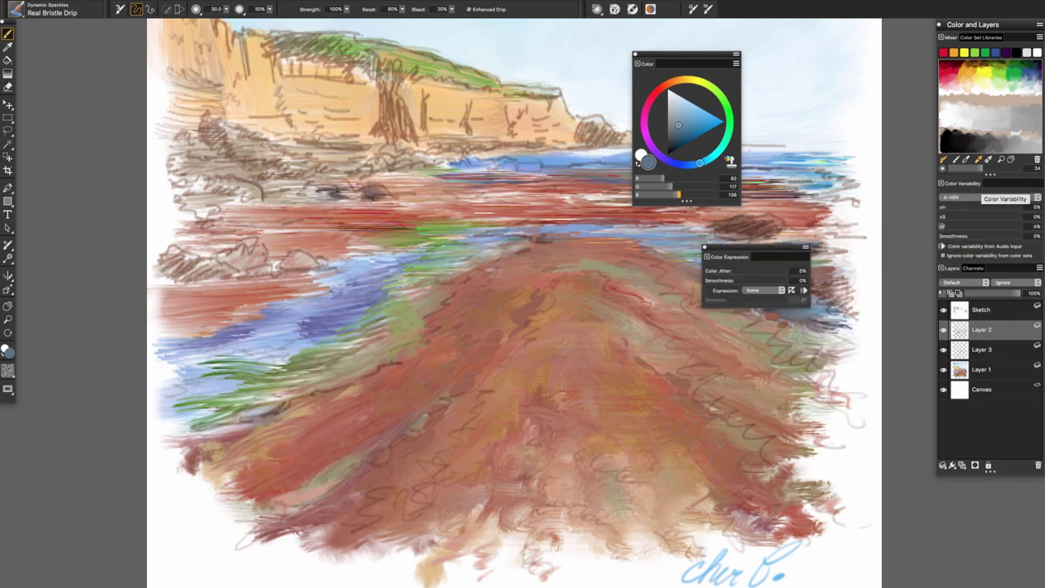
drag(971, 189, 782, 359)
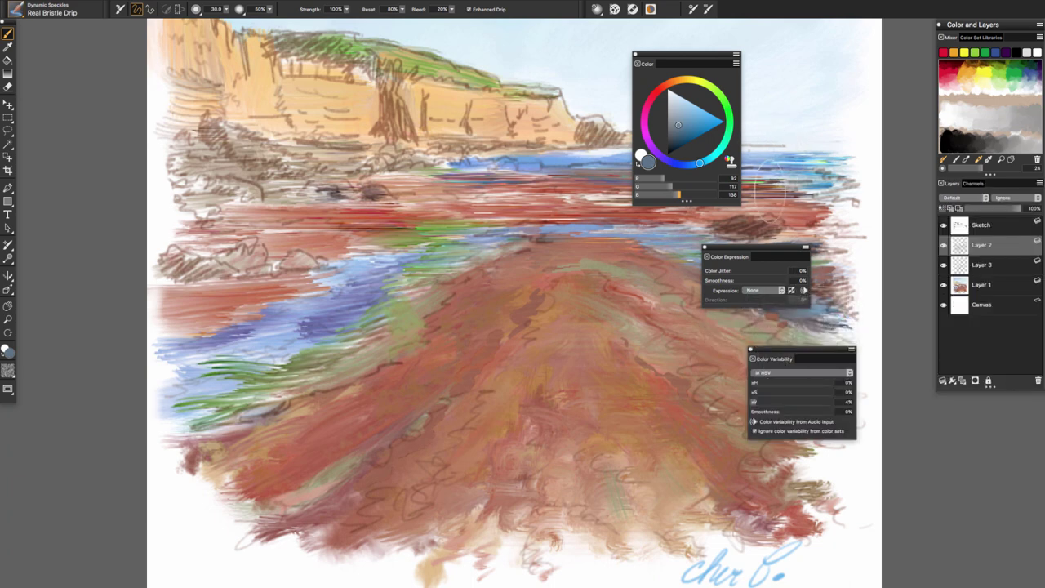
drag(730, 255, 694, 72)
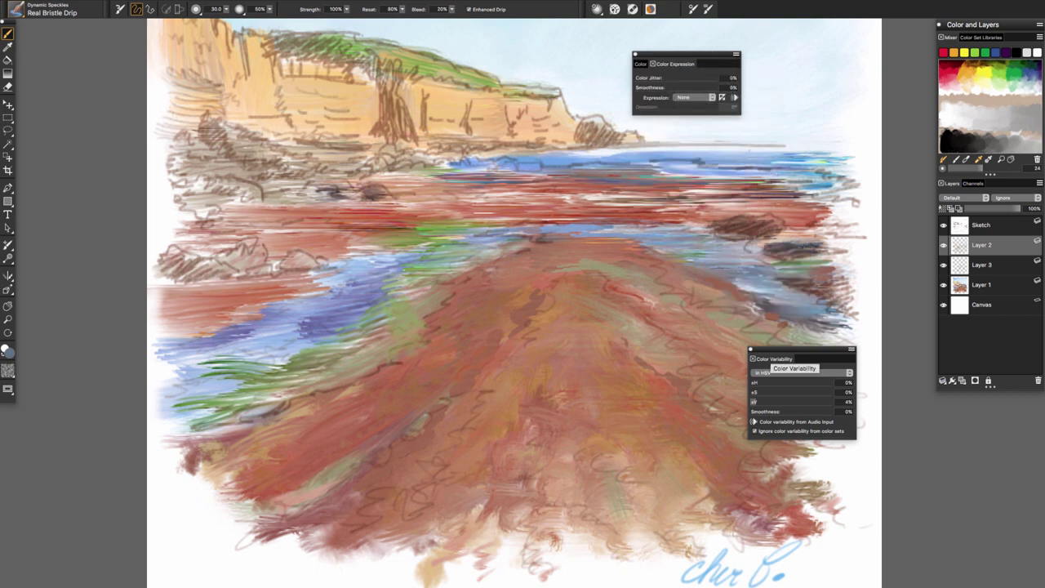
drag(774, 358, 702, 66)
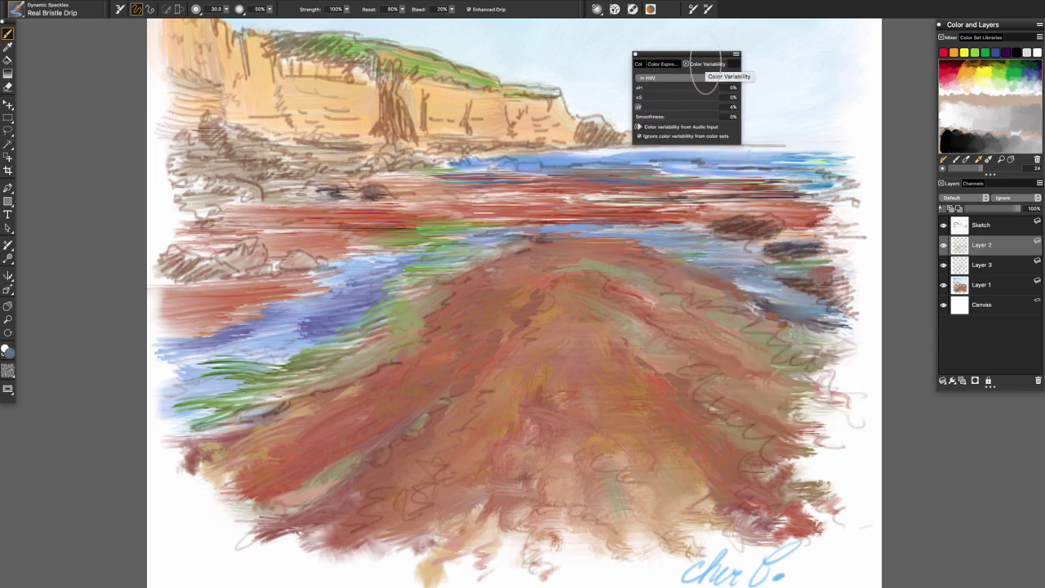
Review the Color, Color Expression and Color Variability panels in turn within the floating palette.
click(643, 64)
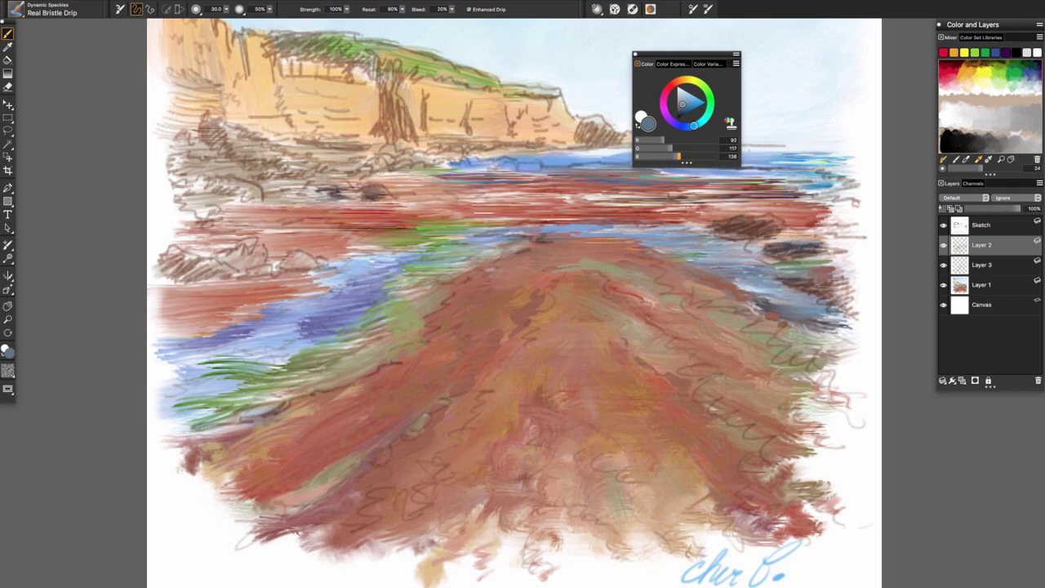
click(672, 63)
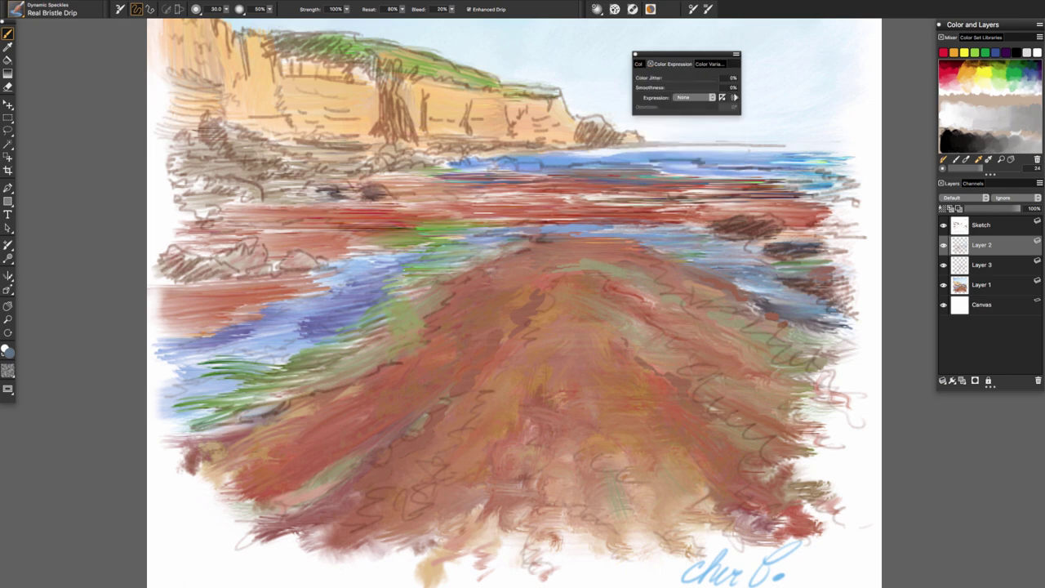
click(709, 63)
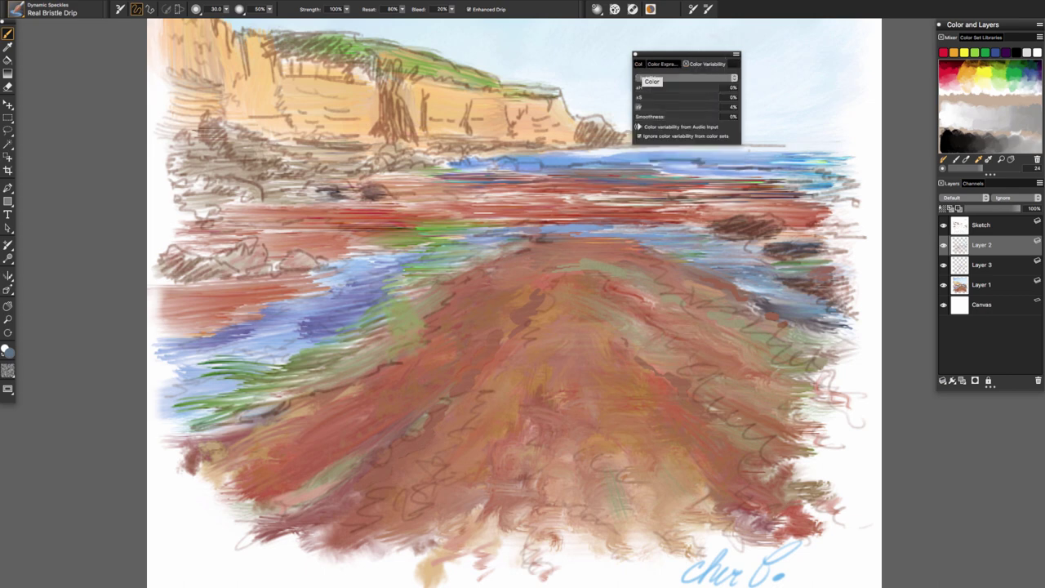
click(639, 64)
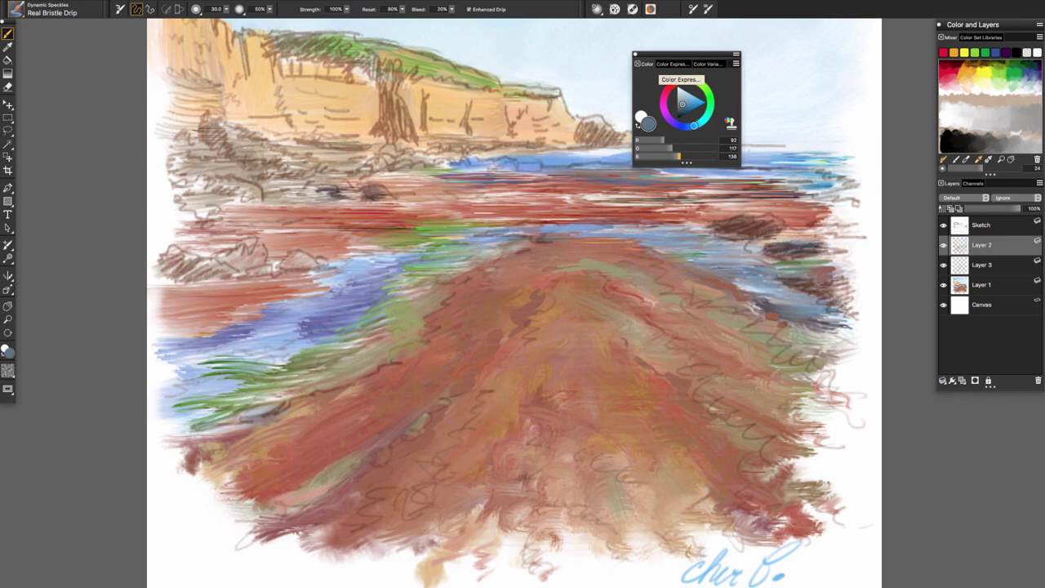
click(672, 64)
click(707, 64)
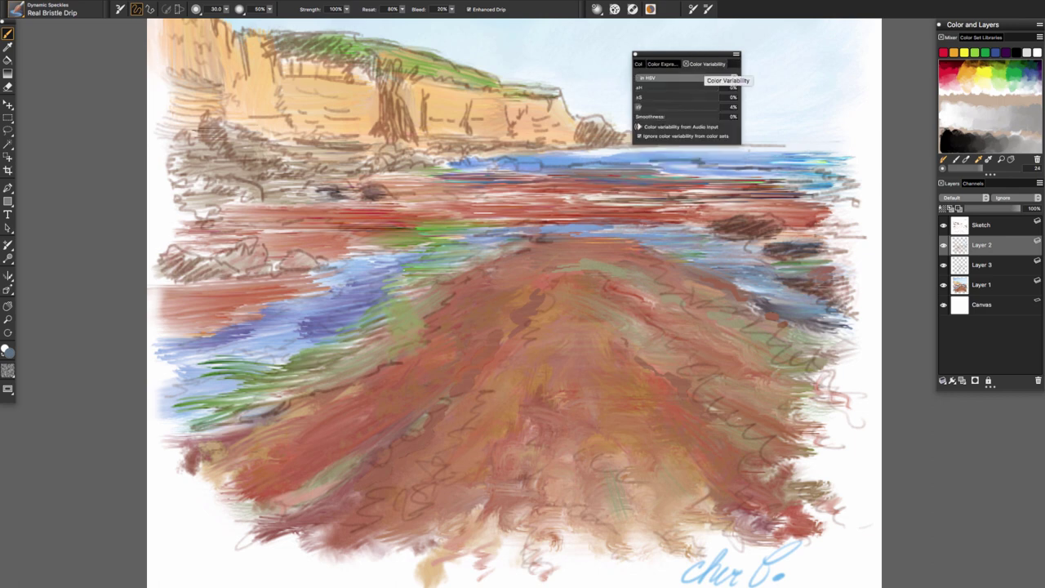
Display the Color panel in the floating palette and enlarge it in height and width so the color wheel is bigger.
click(639, 64)
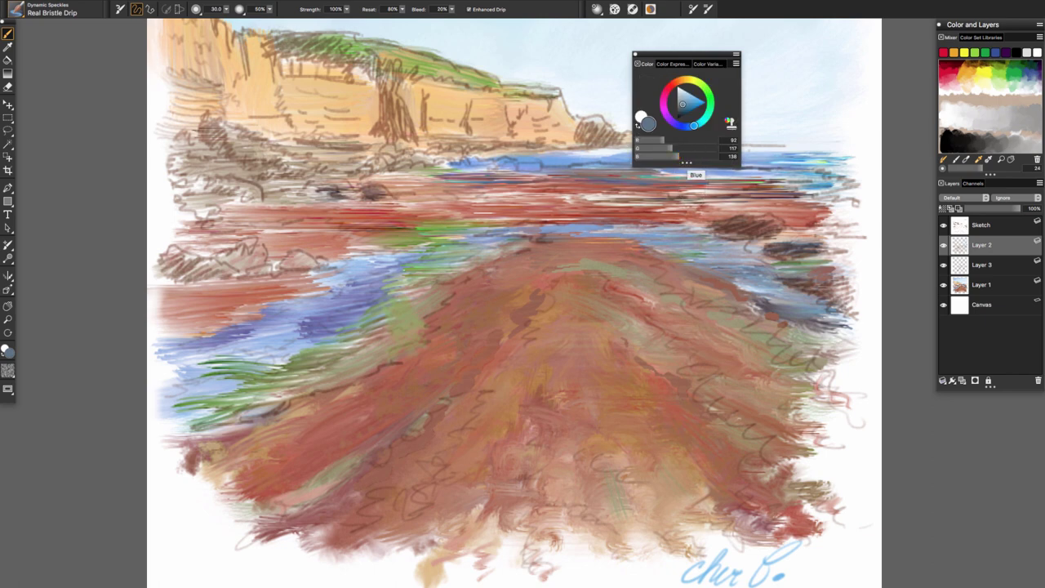
drag(686, 164, 688, 207)
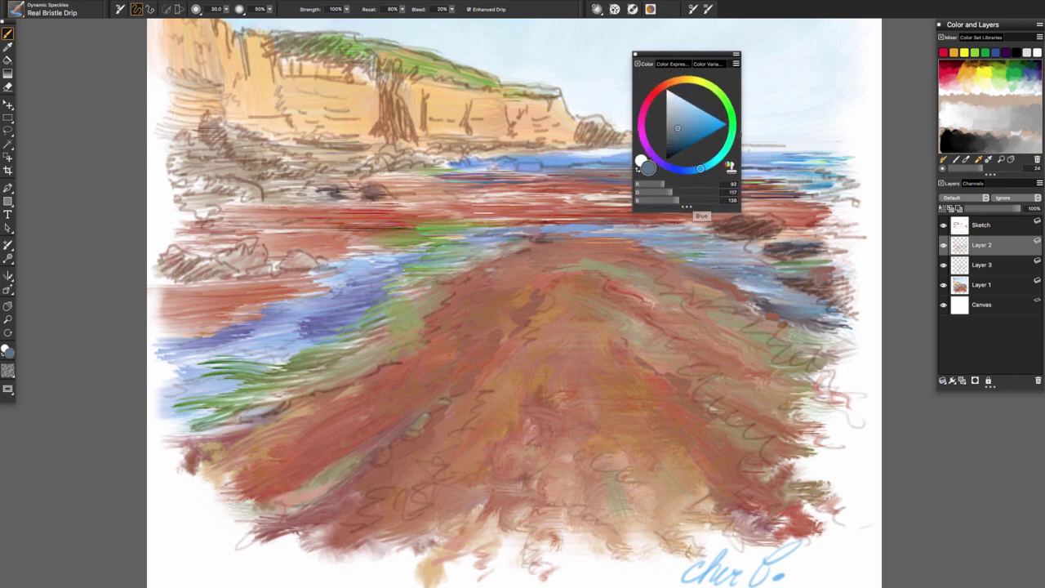
drag(742, 133, 763, 132)
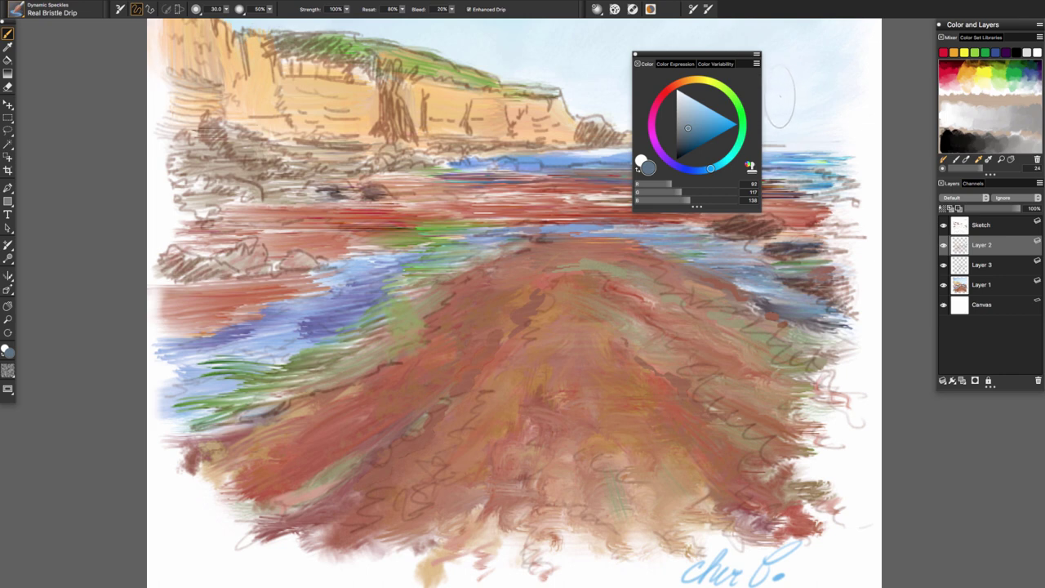
Convert the floating color palette into a drawer named My Color Palette Drawer and place it beside the Color and Layers palette.
click(756, 54)
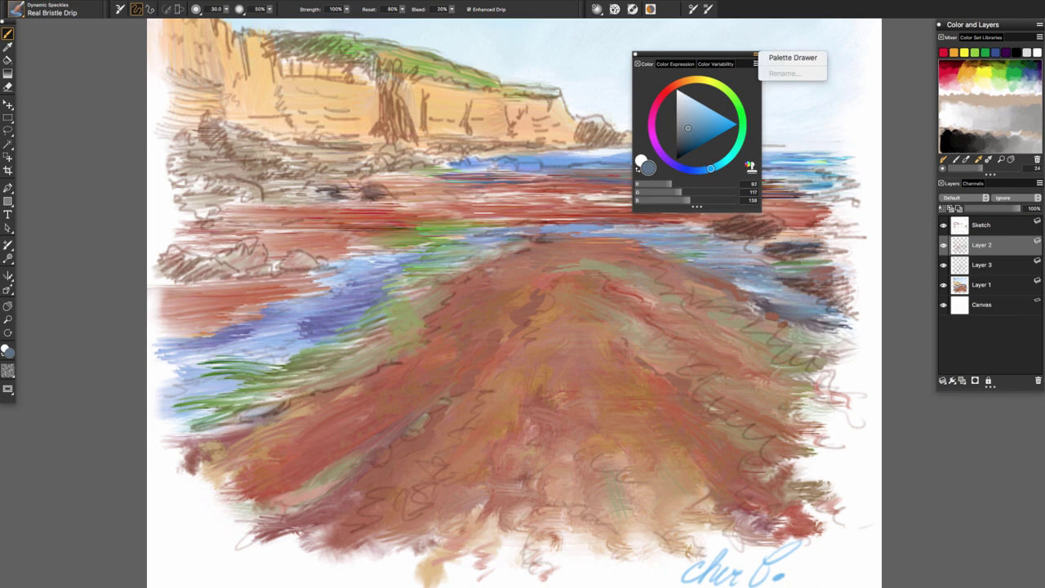
click(787, 57)
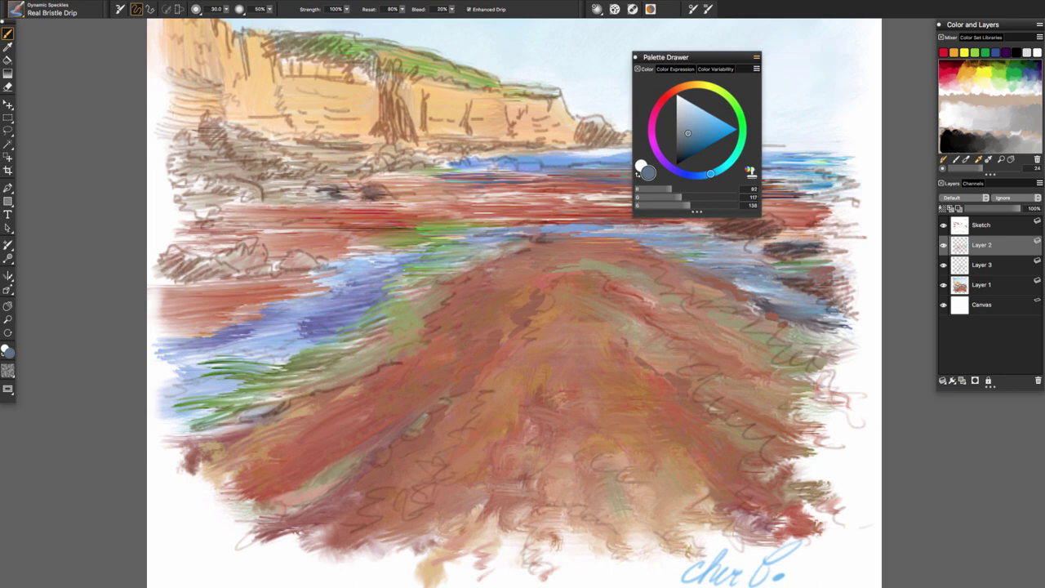
click(756, 56)
click(784, 78)
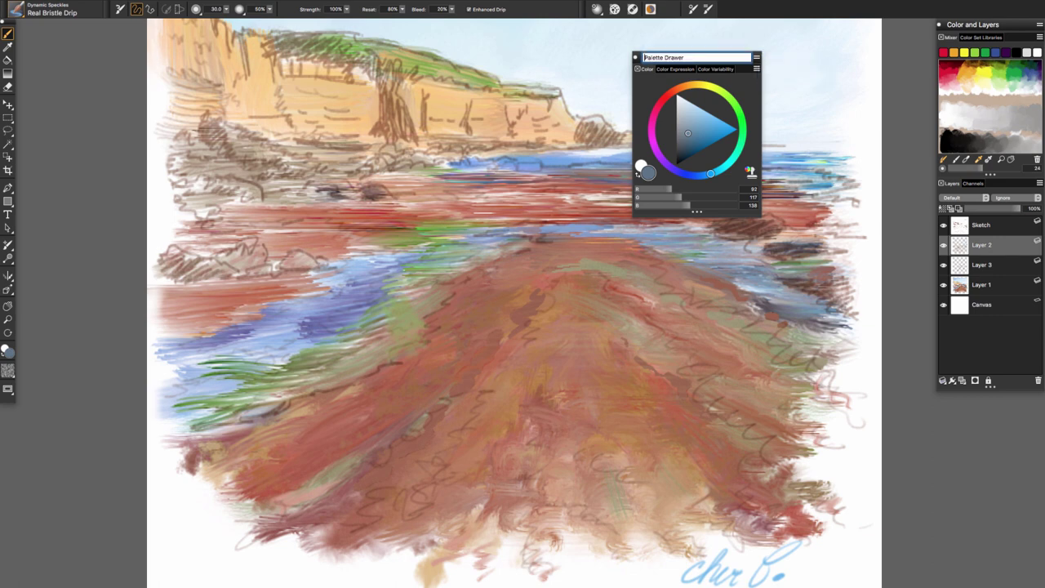
text(My Color)
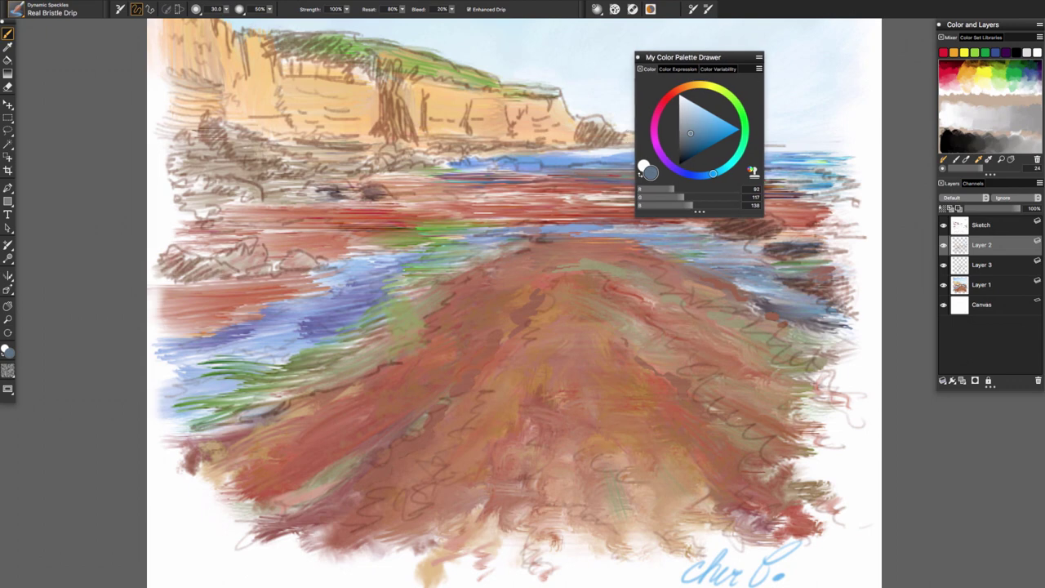
drag(682, 57, 853, 25)
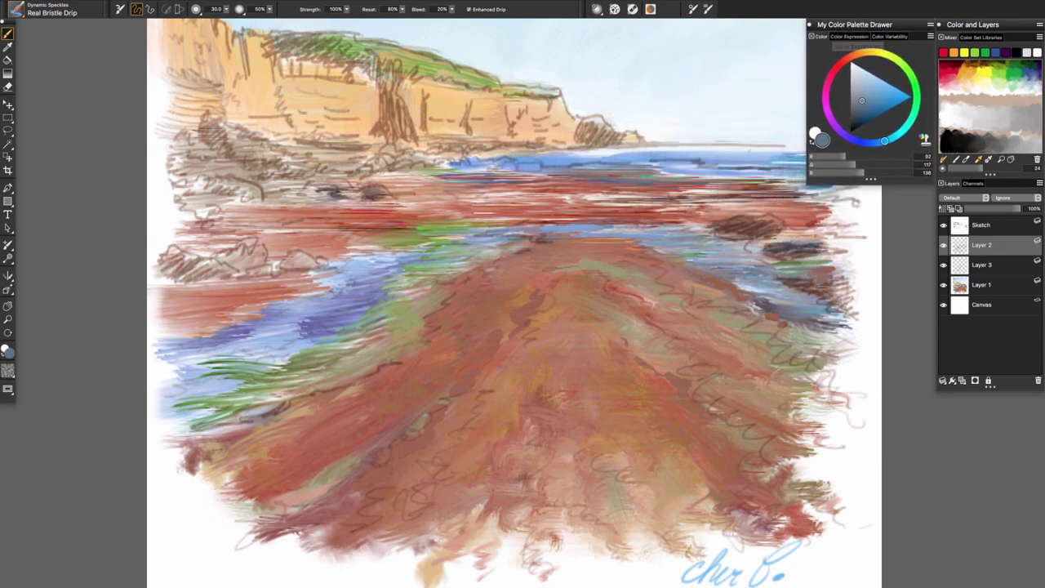